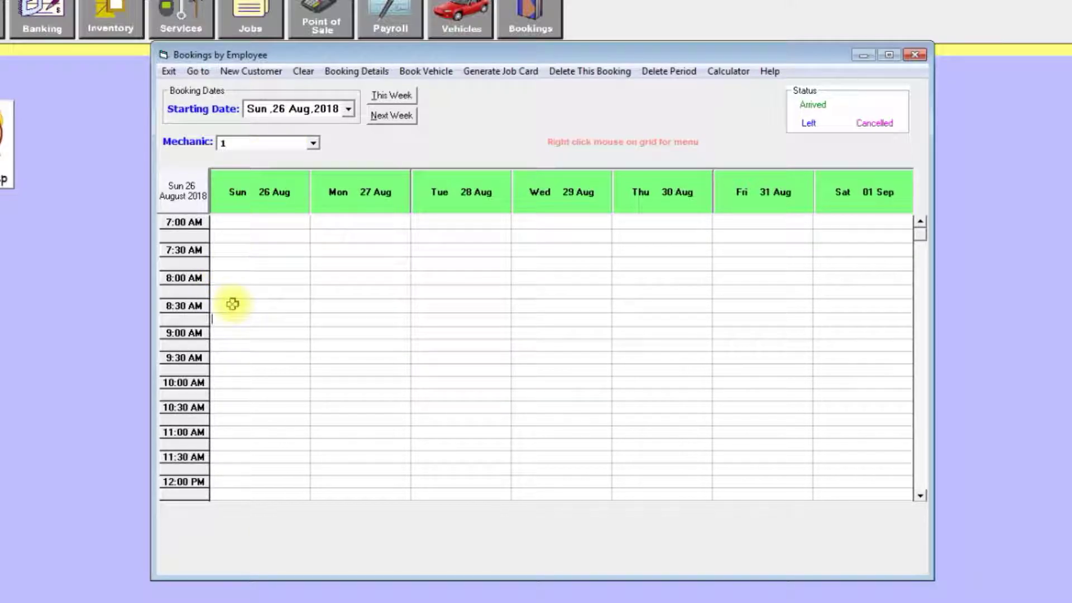
# Book a vehicle into the Sunday 26/08/18 8:00–9:00 AM slot with service code ULTIMATE SERVICE
pyautogui.click(235, 277)
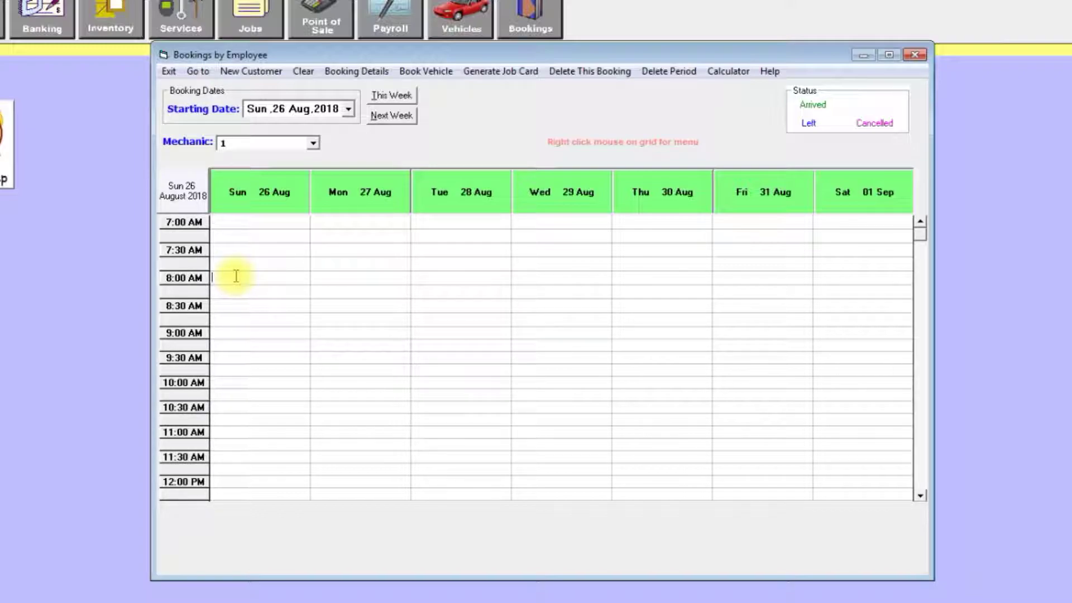
pyautogui.rightClick(237, 278)
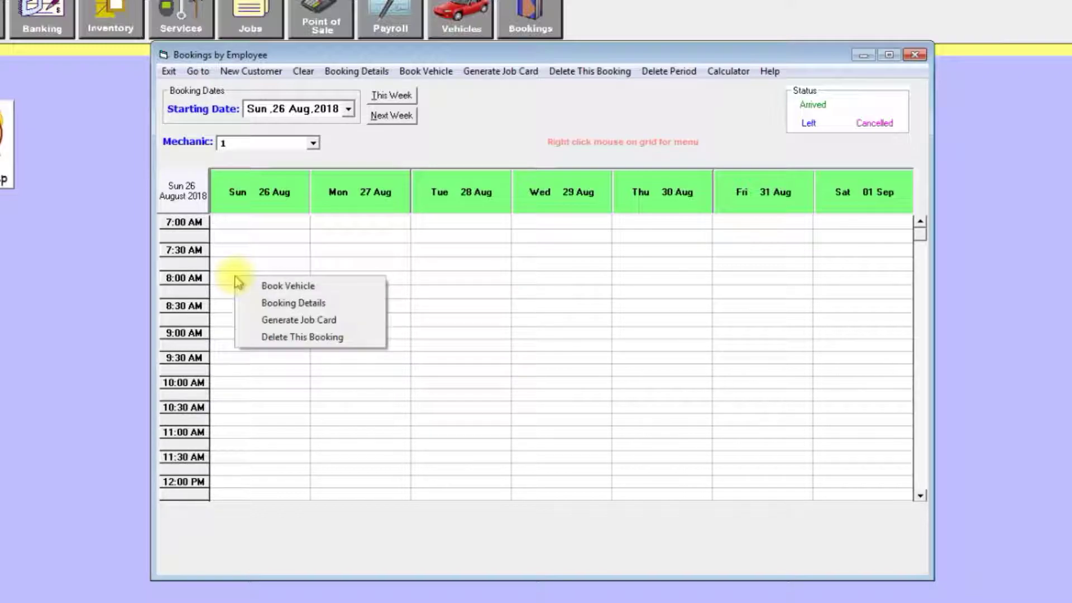
pyautogui.click(282, 286)
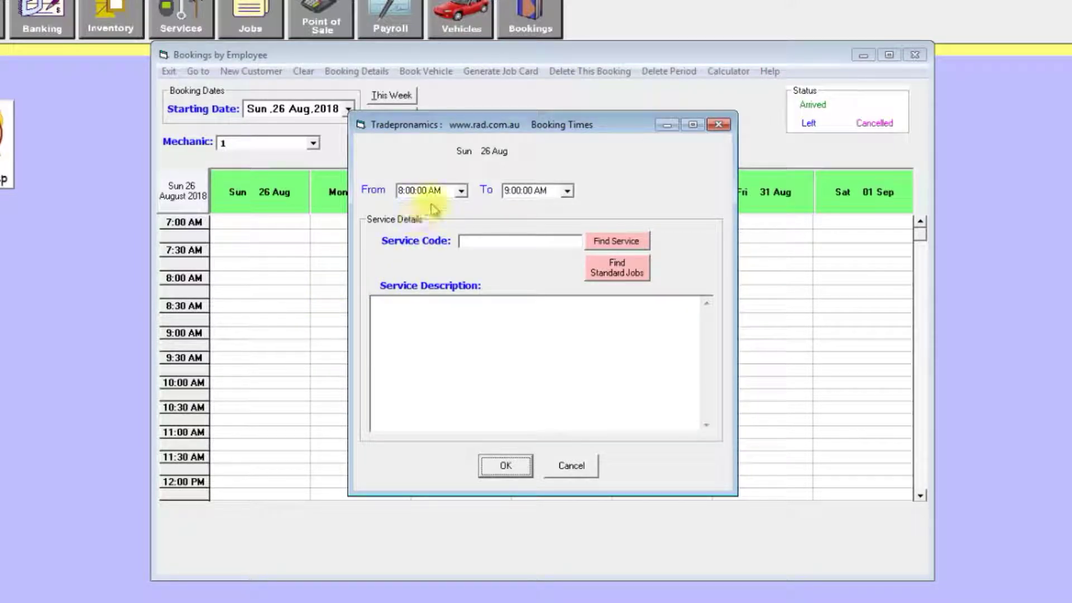
pyautogui.click(619, 245)
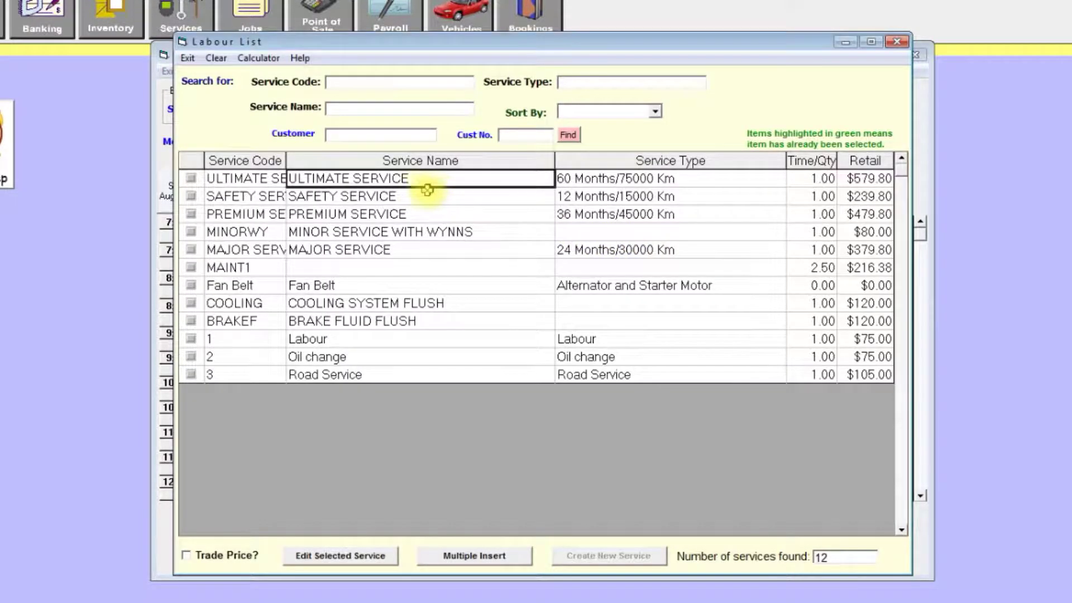
pyautogui.doubleClick(407, 177)
pyautogui.click(506, 467)
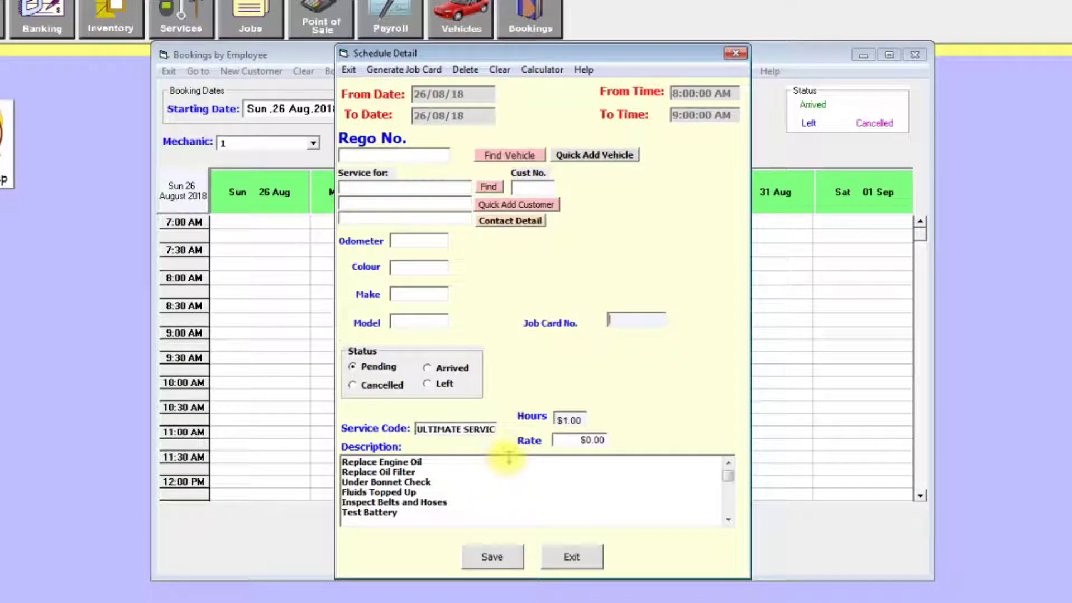
# Find the red Holden Commodore by rego search 'z', attach it to the booking and save
pyautogui.click(498, 157)
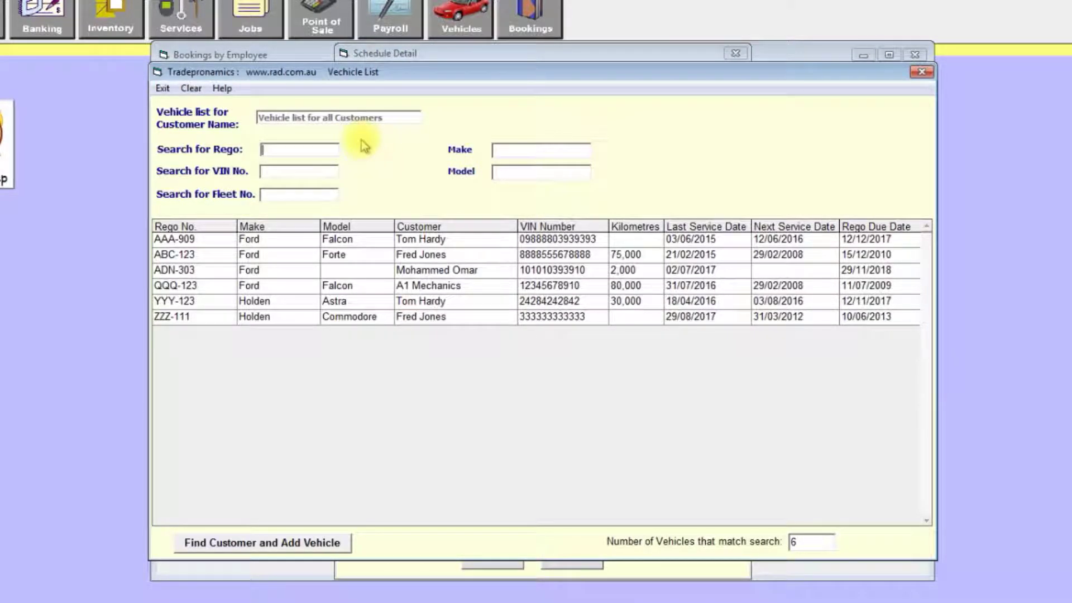
pyautogui.write('z')
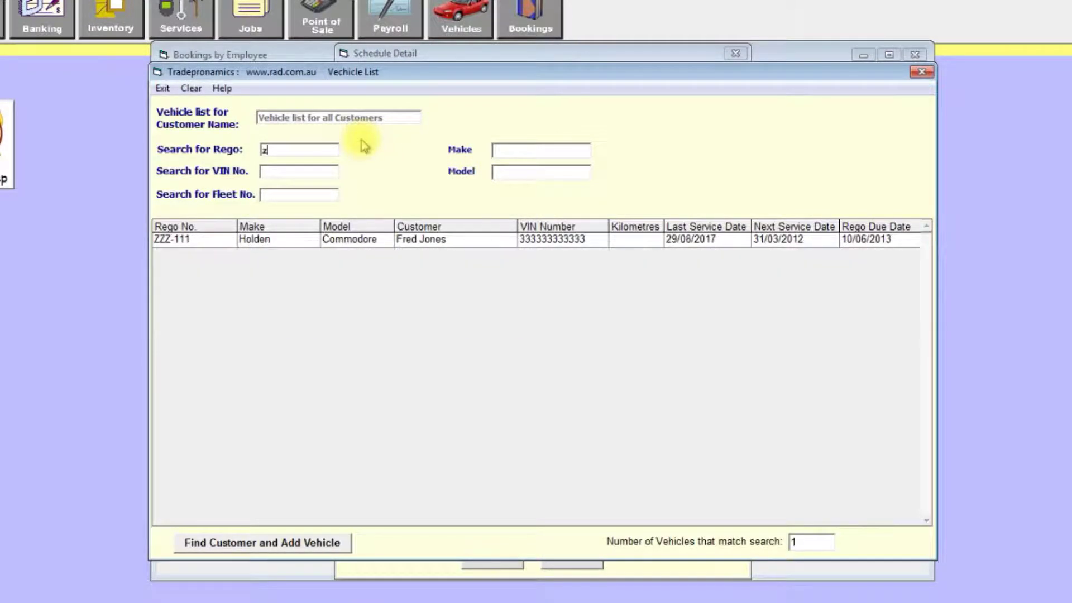
pyautogui.doubleClick(279, 240)
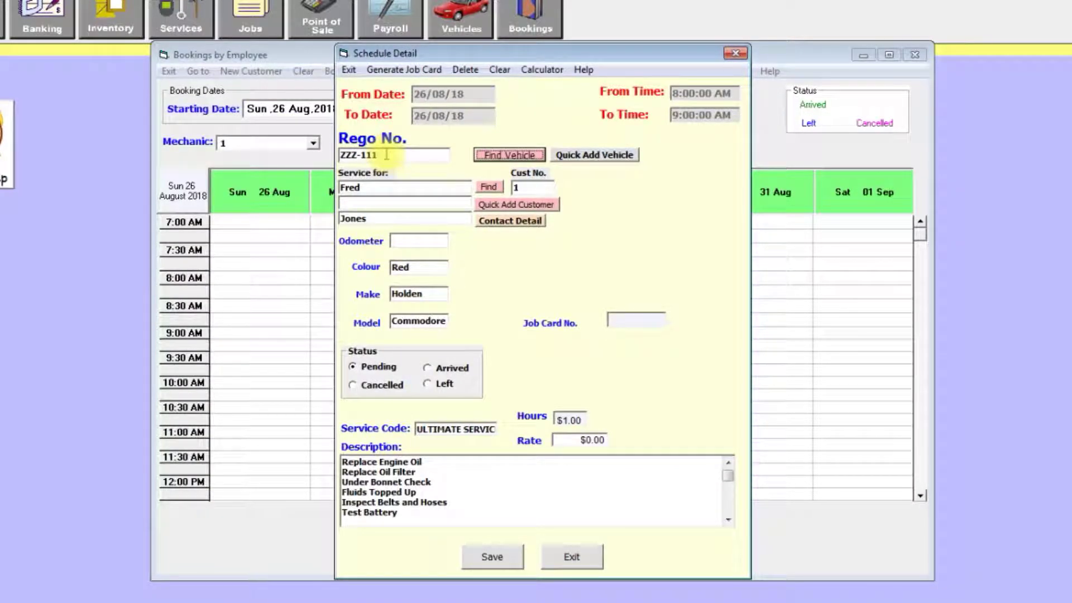
pyautogui.doubleClick(348, 187)
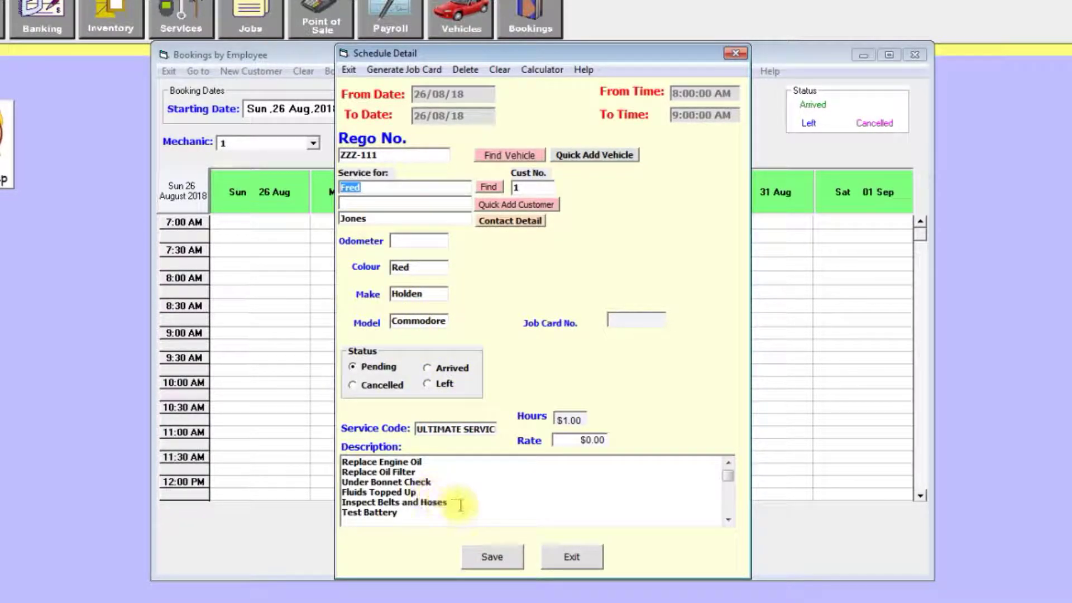
pyautogui.moveTo(401, 513); pyautogui.dragTo(333, 430)
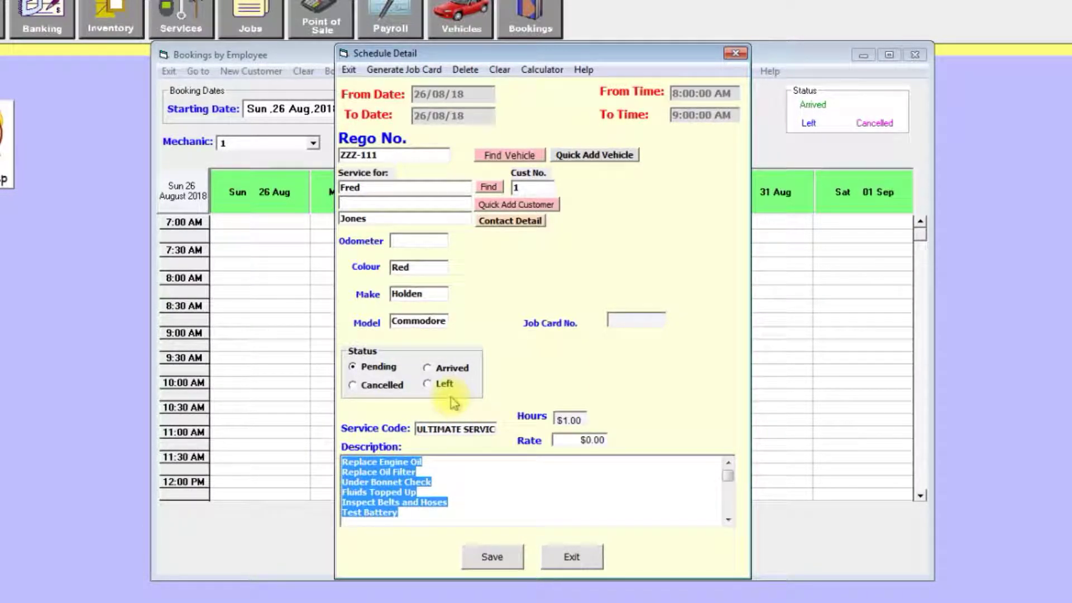
pyautogui.click(502, 557)
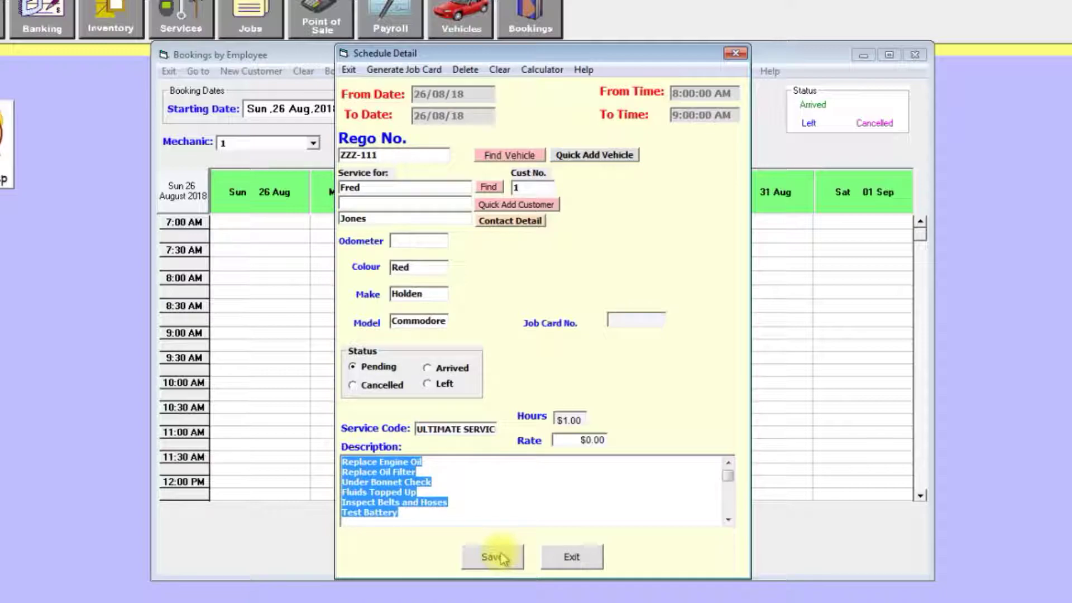
pyautogui.click(268, 306)
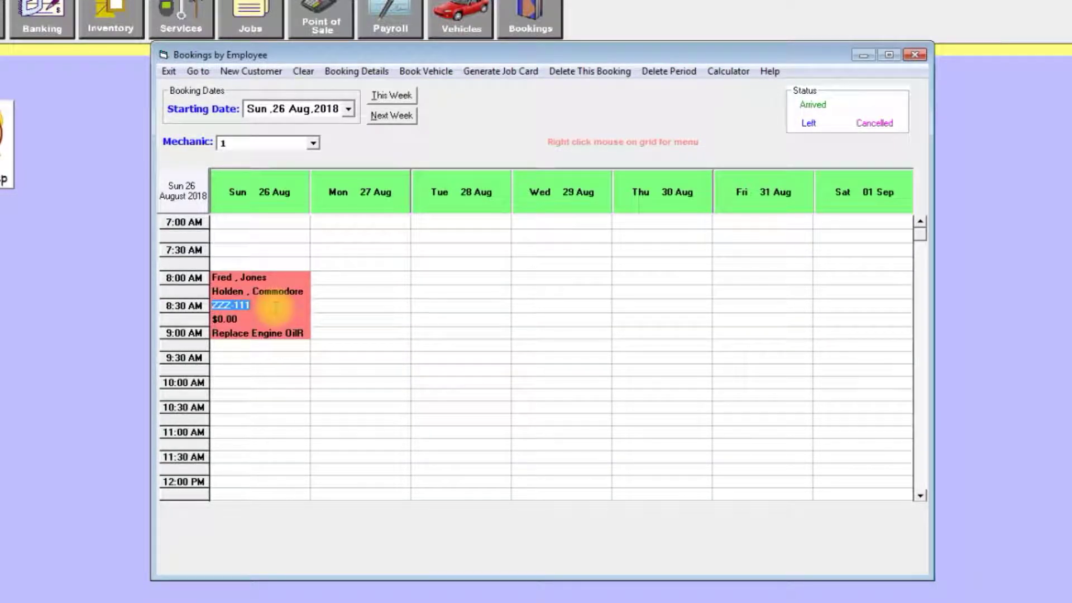
# Set the Holden Commodore booking's status to Arrived in Booking Details and save
pyautogui.click(267, 292)
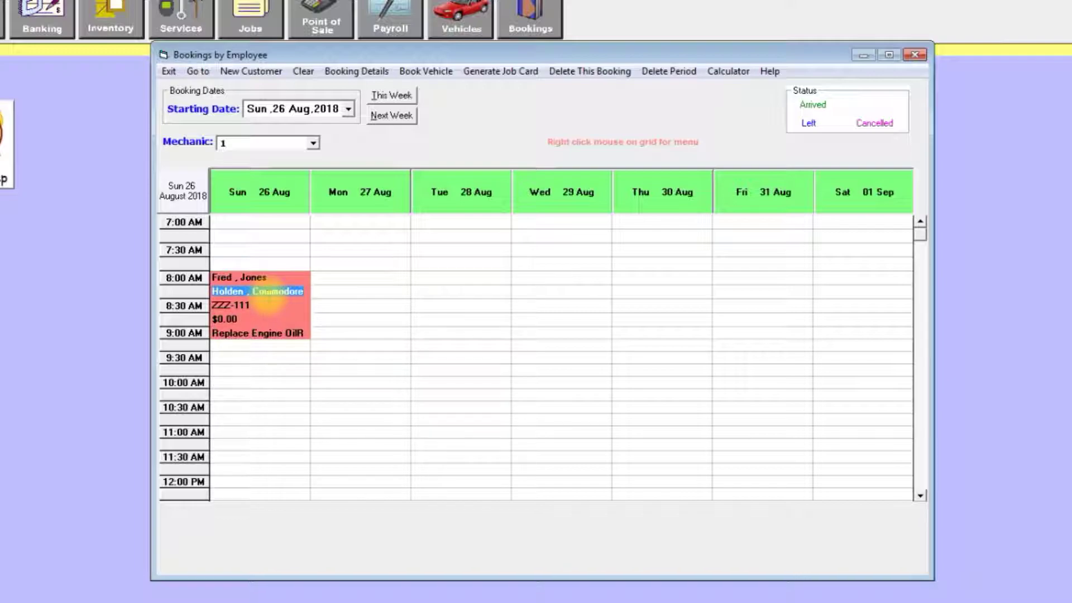
pyautogui.rightClick(268, 296)
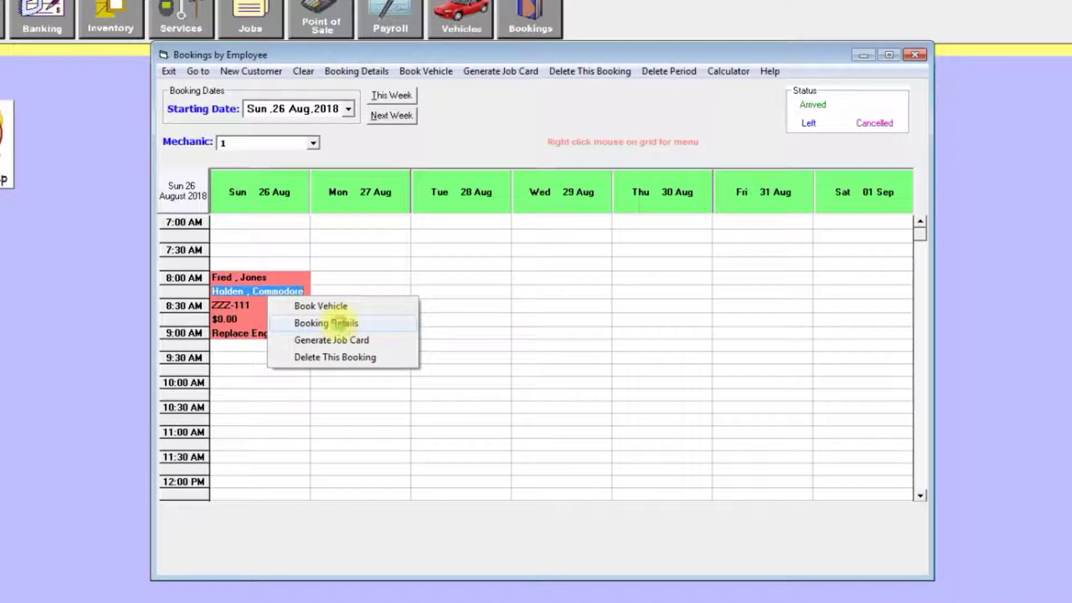
pyautogui.click(342, 324)
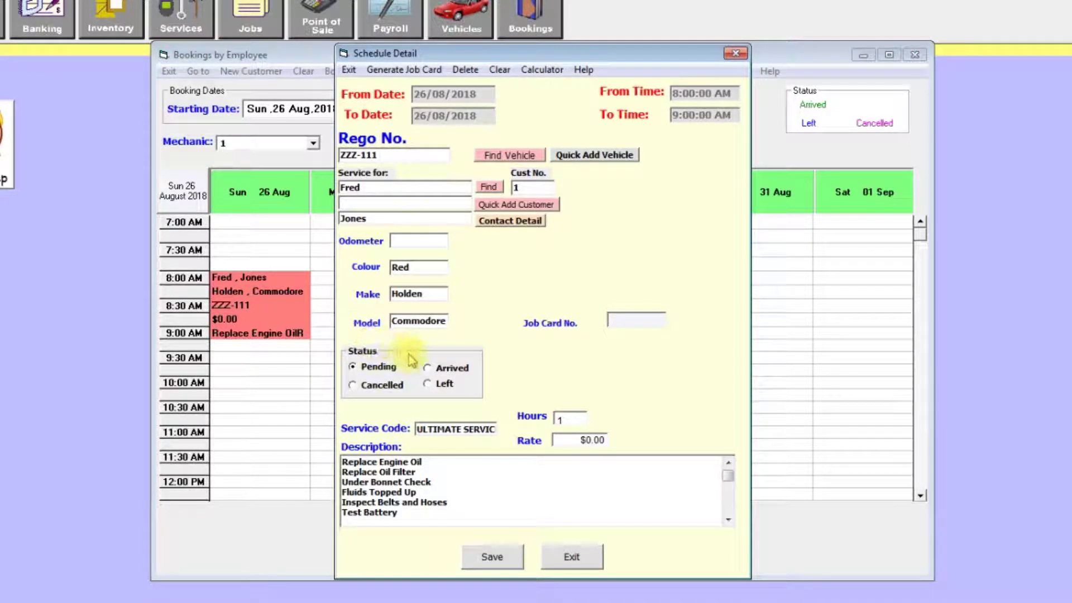
pyautogui.click(454, 371)
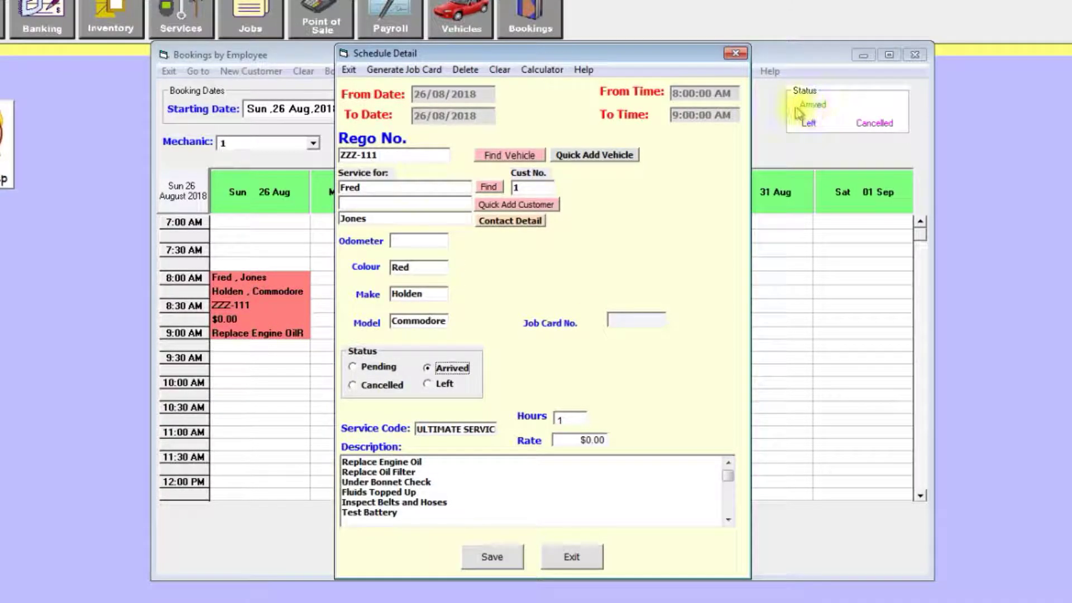
pyautogui.click(491, 555)
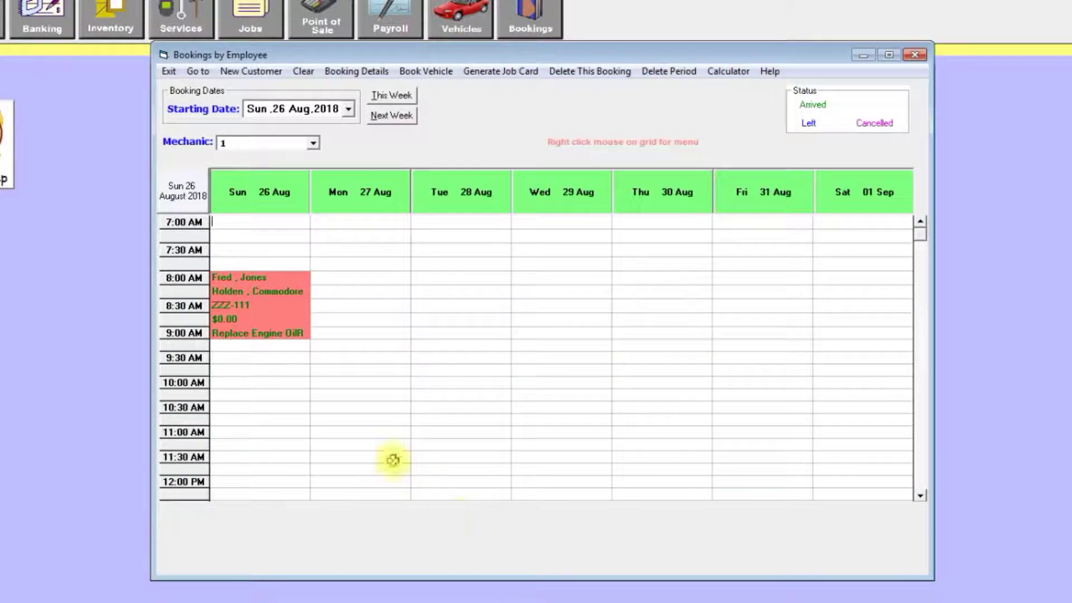
# Generate job card No. 5, dated 26/08/2018, from the Holden Commodore booking
pyautogui.doubleClick(262, 305)
pyautogui.click(262, 291)
pyautogui.doubleClick(263, 291)
pyautogui.rightClick(260, 293)
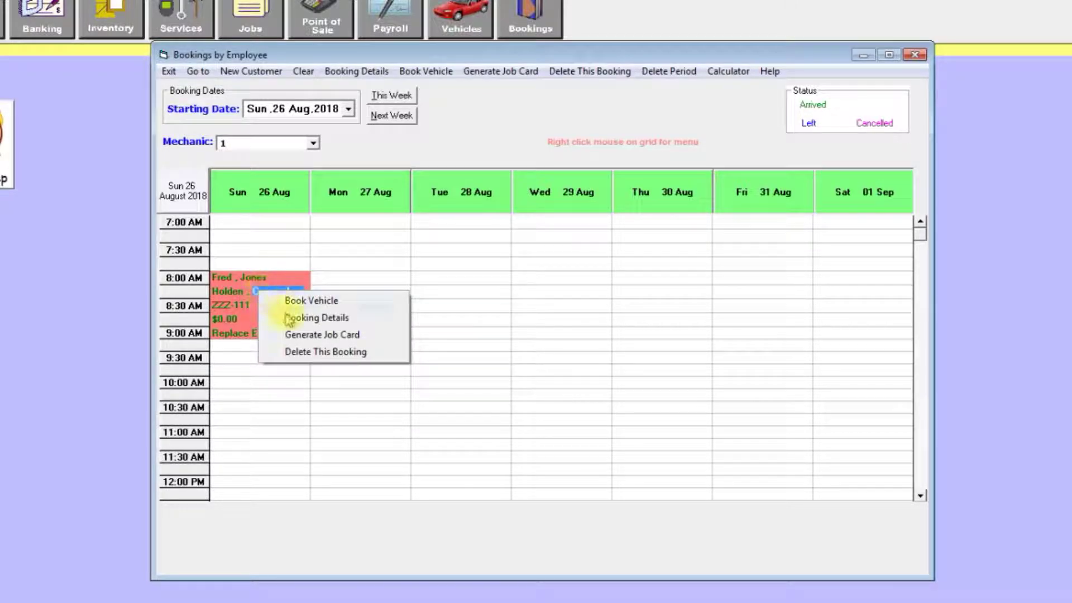
pyautogui.click(312, 334)
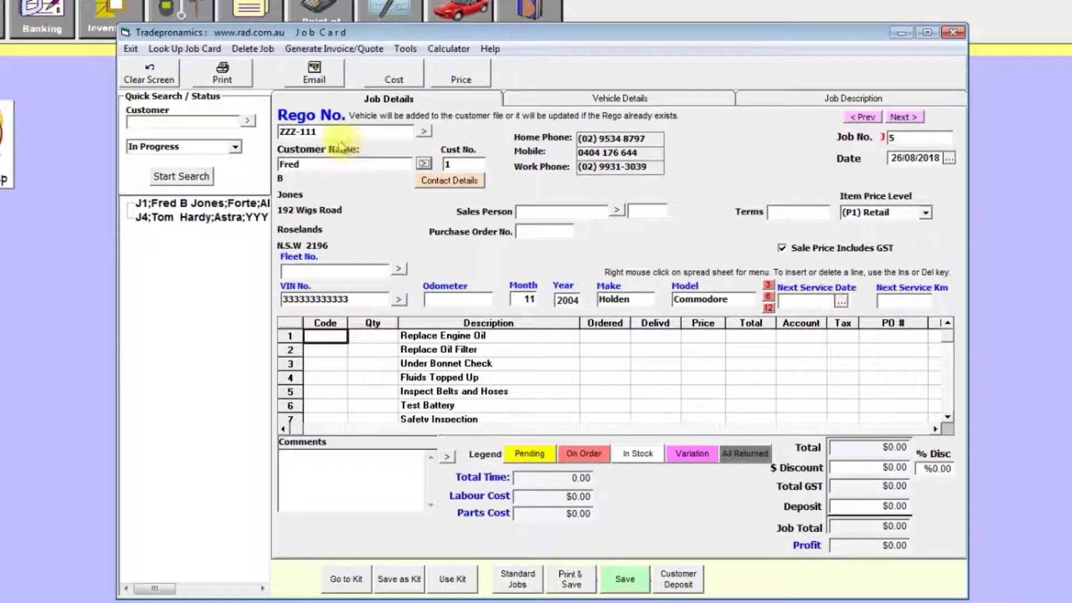
pyautogui.doubleClick(296, 132)
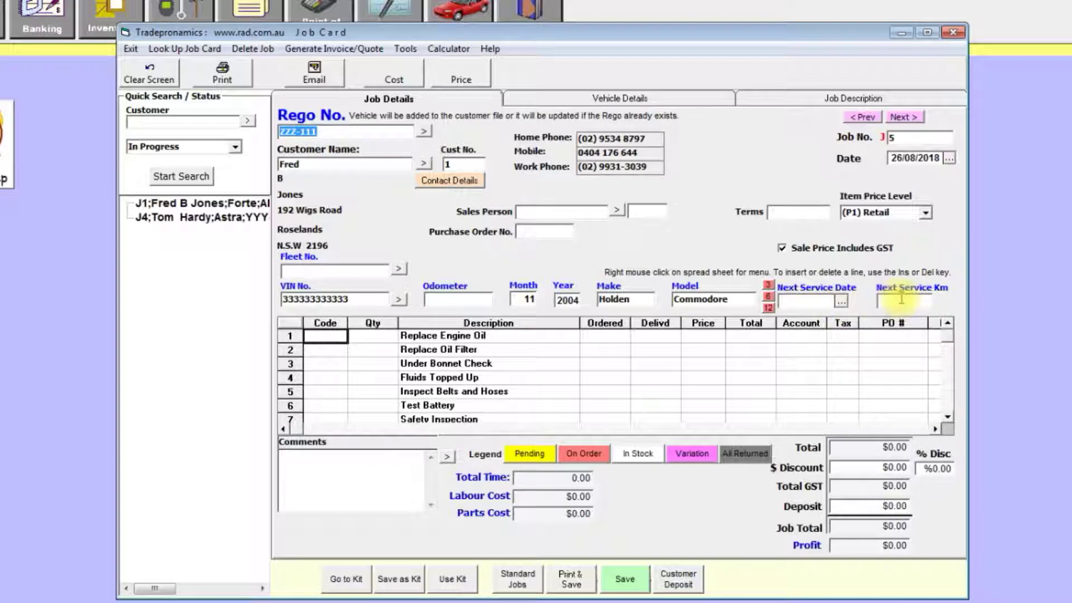
# Use the six-month button to set job card 5's next service date to 26/02/2019
pyautogui.click(841, 301)
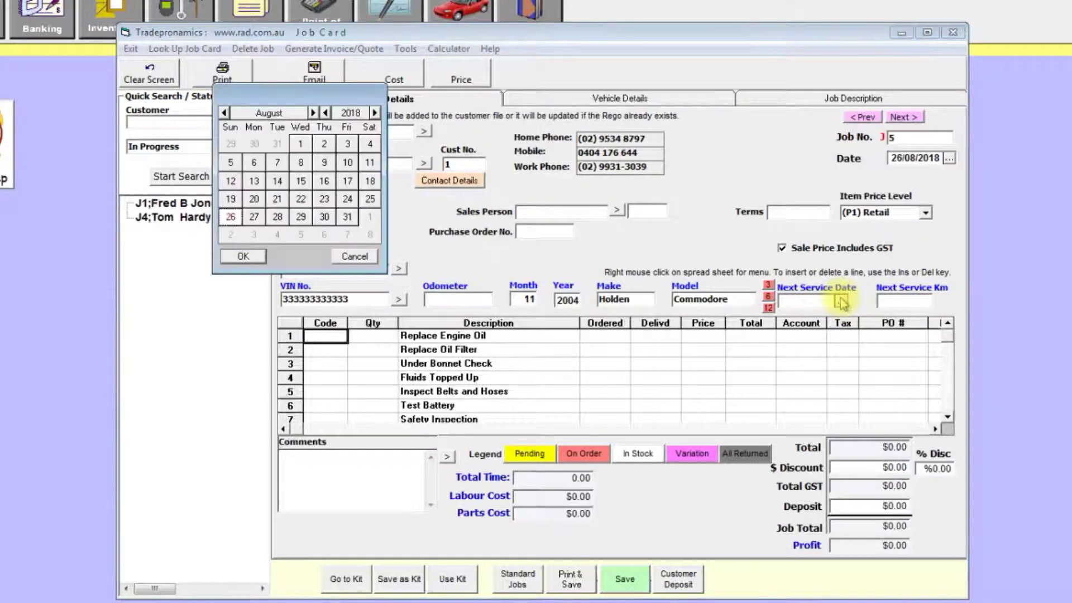
pyautogui.click(354, 255)
pyautogui.click(769, 297)
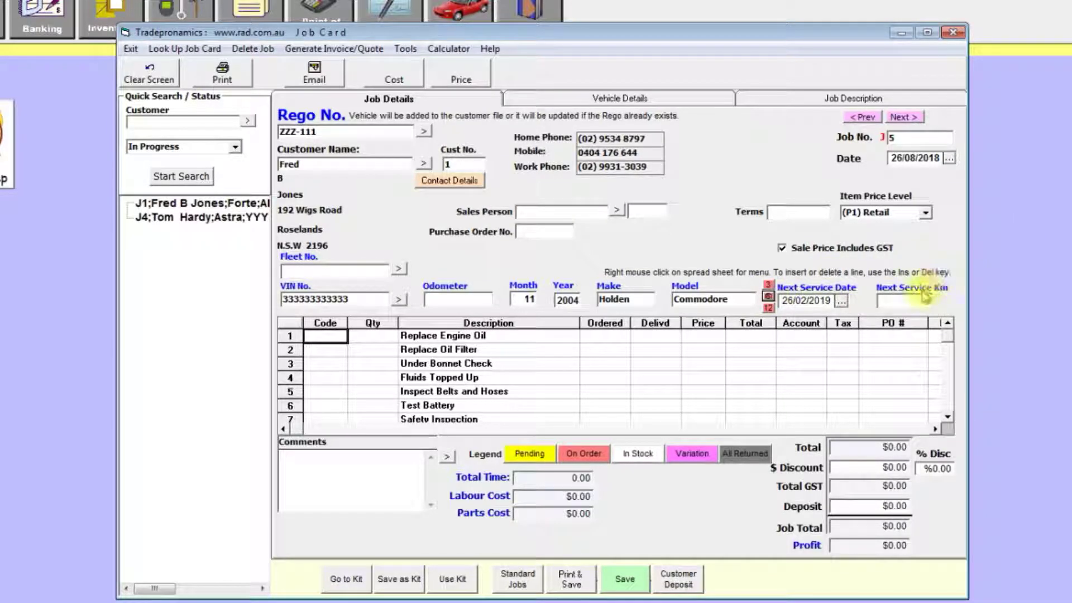
pyautogui.click(901, 299)
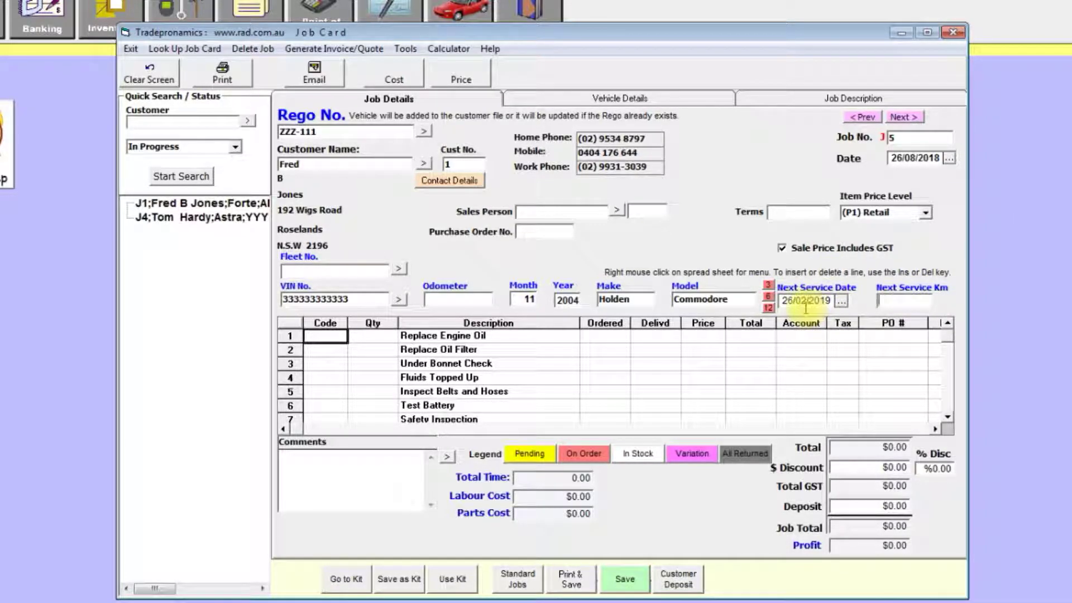
pyautogui.click(789, 306)
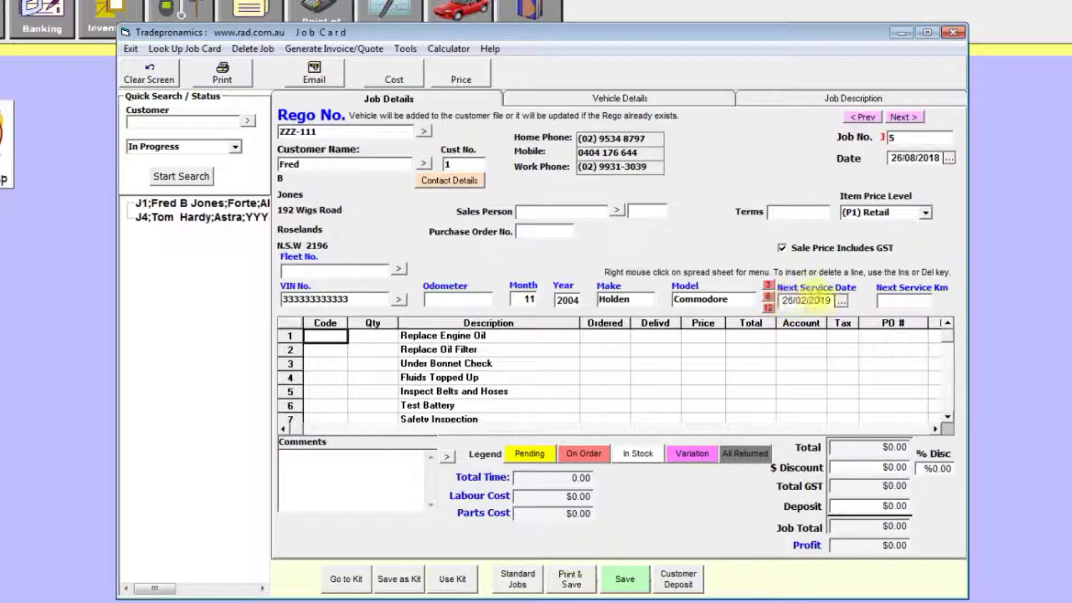
# Enter quantity 3 at price 130.00 on Replace Engine Oil (390.00 total) and save job J5
pyautogui.click(371, 334)
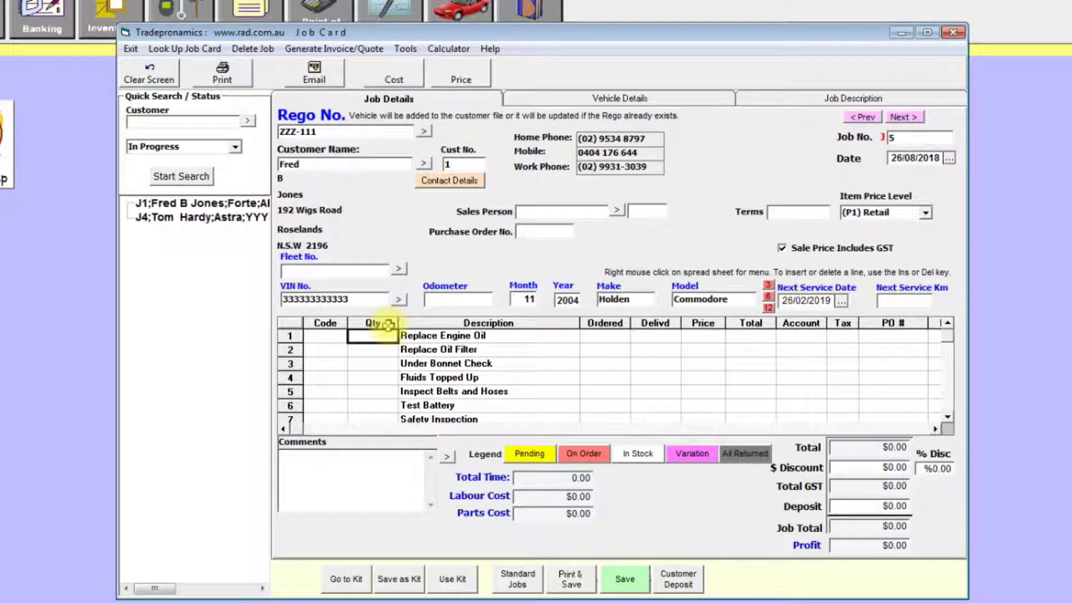
pyautogui.write('3')
pyautogui.press('Return')
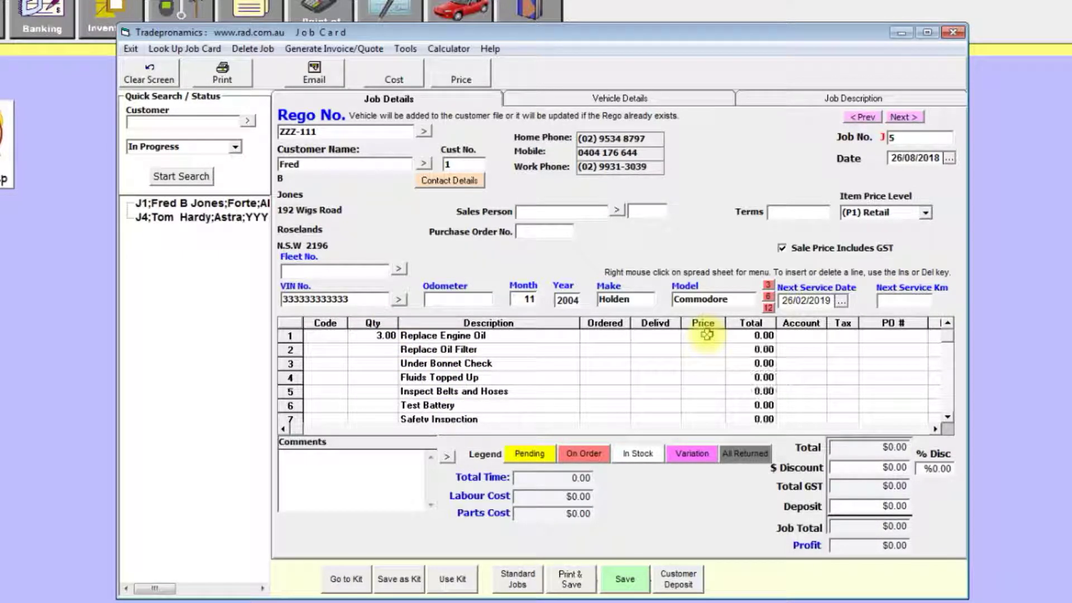
pyautogui.click(706, 335)
pyautogui.write('130')
pyautogui.press('Return')
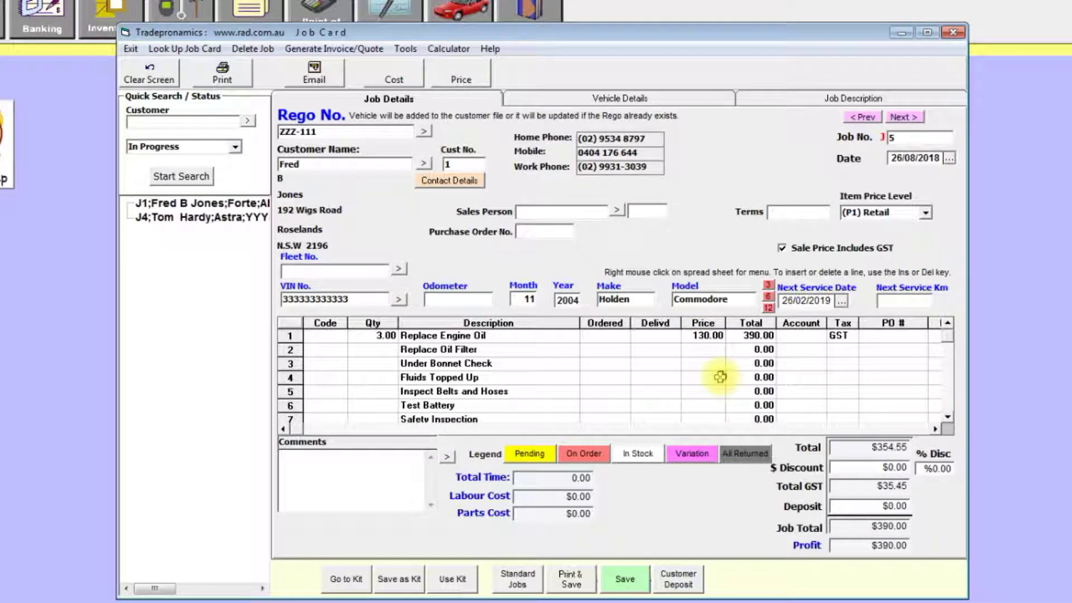
pyautogui.click(624, 581)
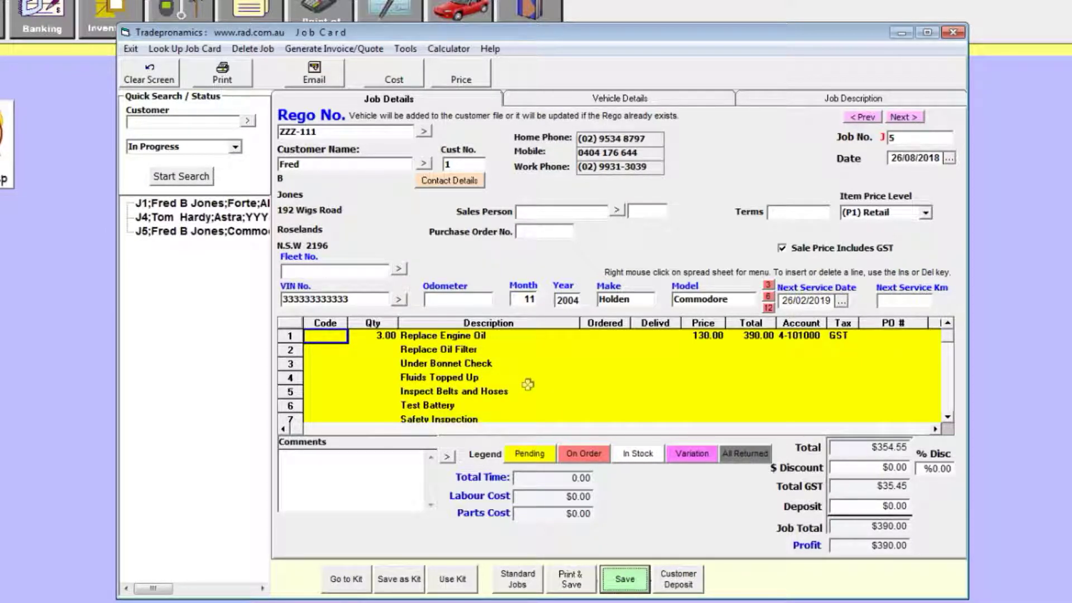
pyautogui.click(435, 336)
pyautogui.rightClick(435, 336)
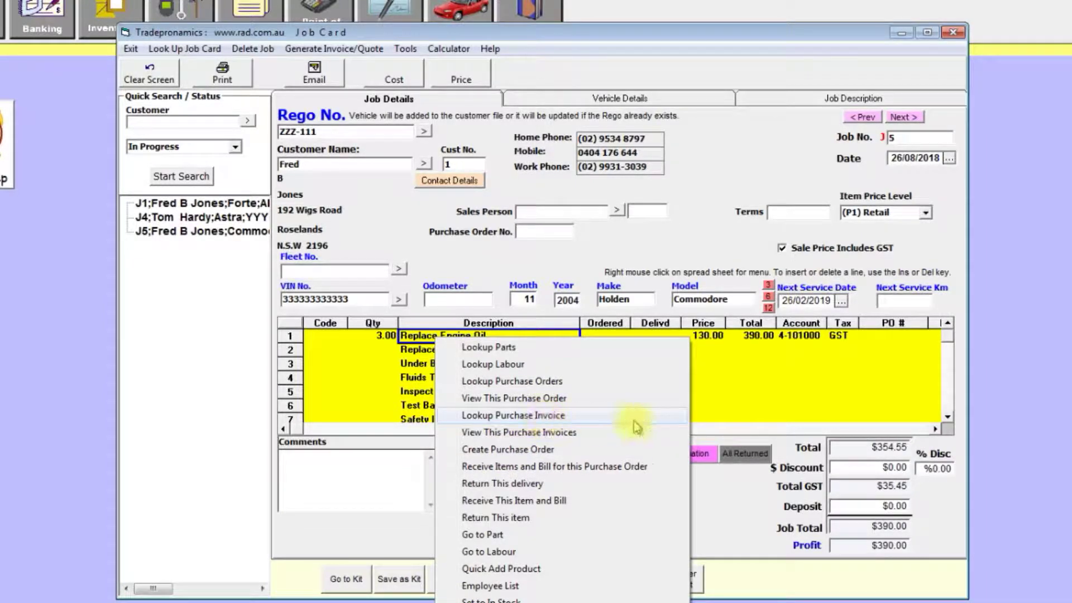
pyautogui.click(762, 364)
pyautogui.click(605, 336)
pyautogui.click(654, 335)
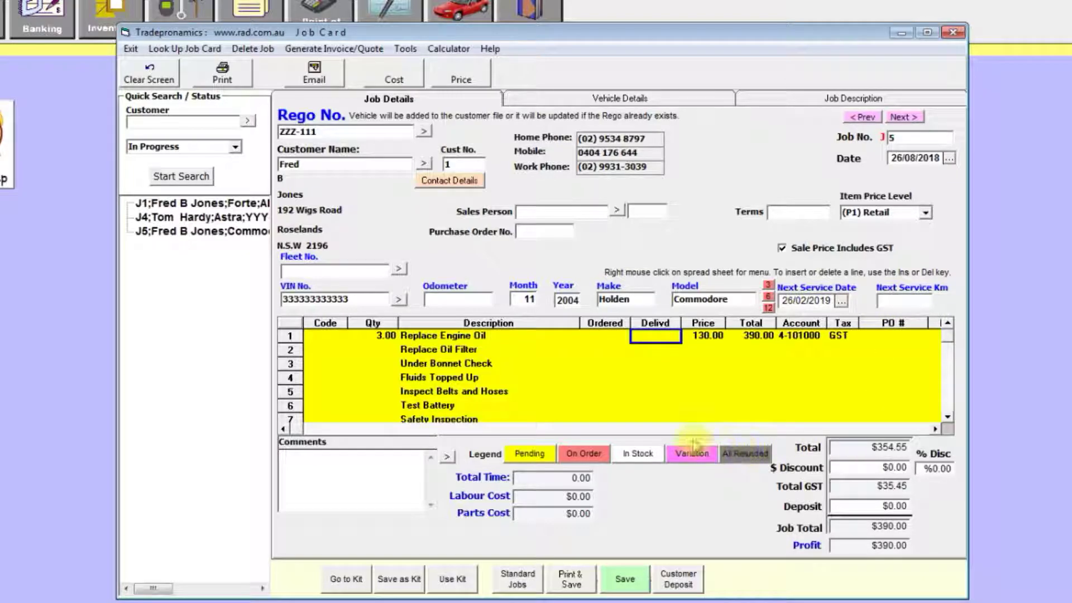
pyautogui.click(935, 429)
pyautogui.click(935, 430)
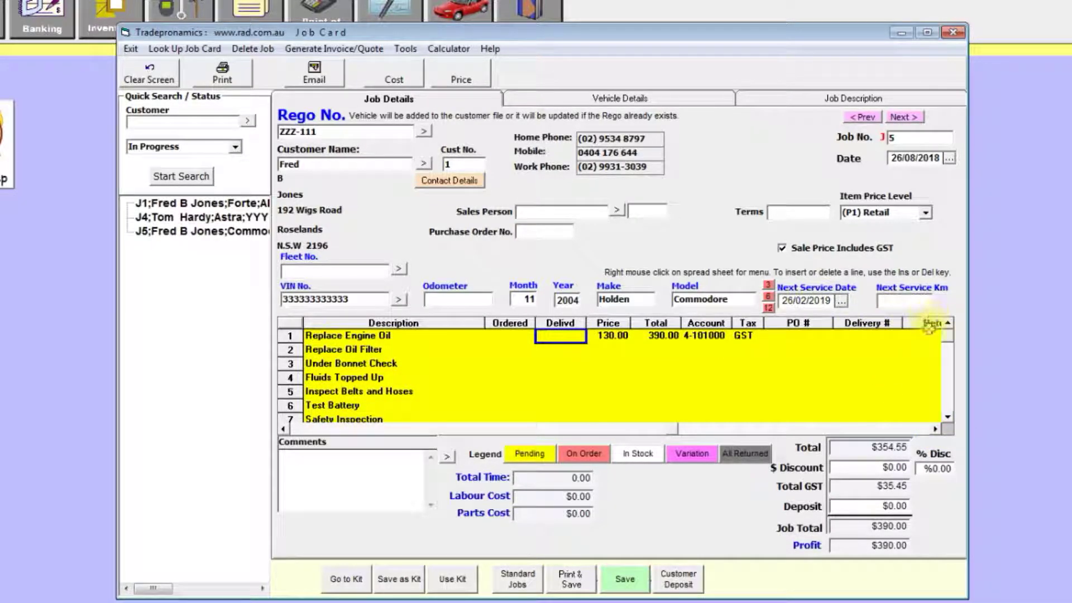
pyautogui.click(936, 429)
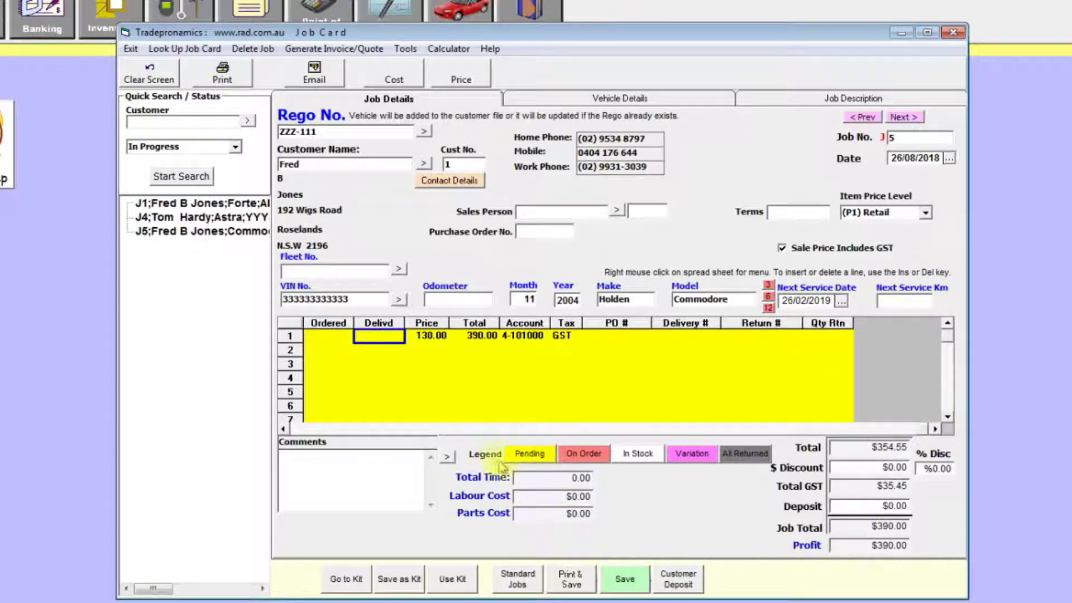
pyautogui.click(307, 431)
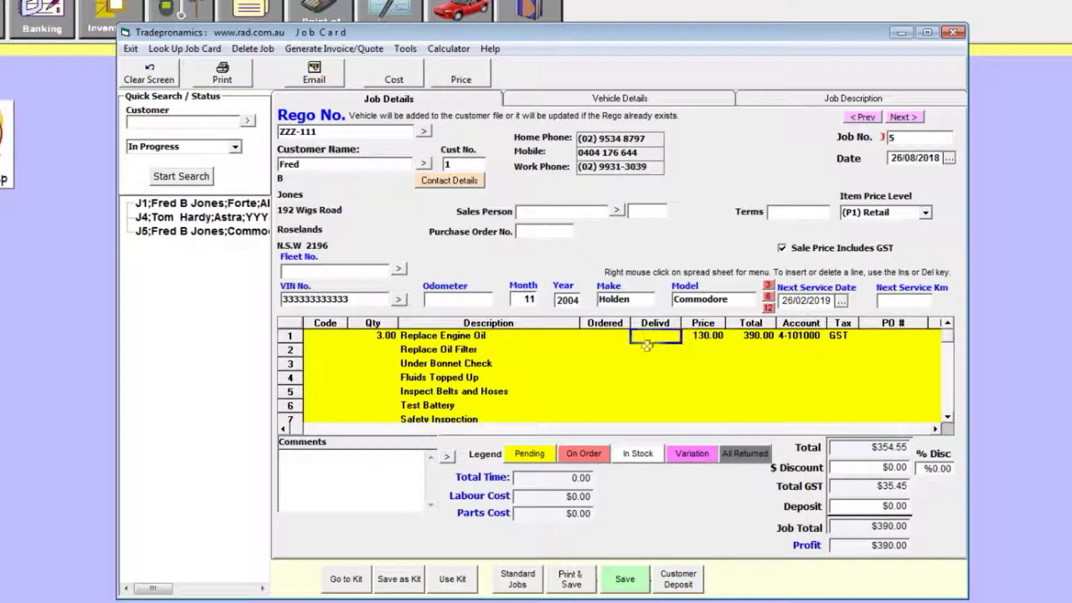
pyautogui.click(601, 337)
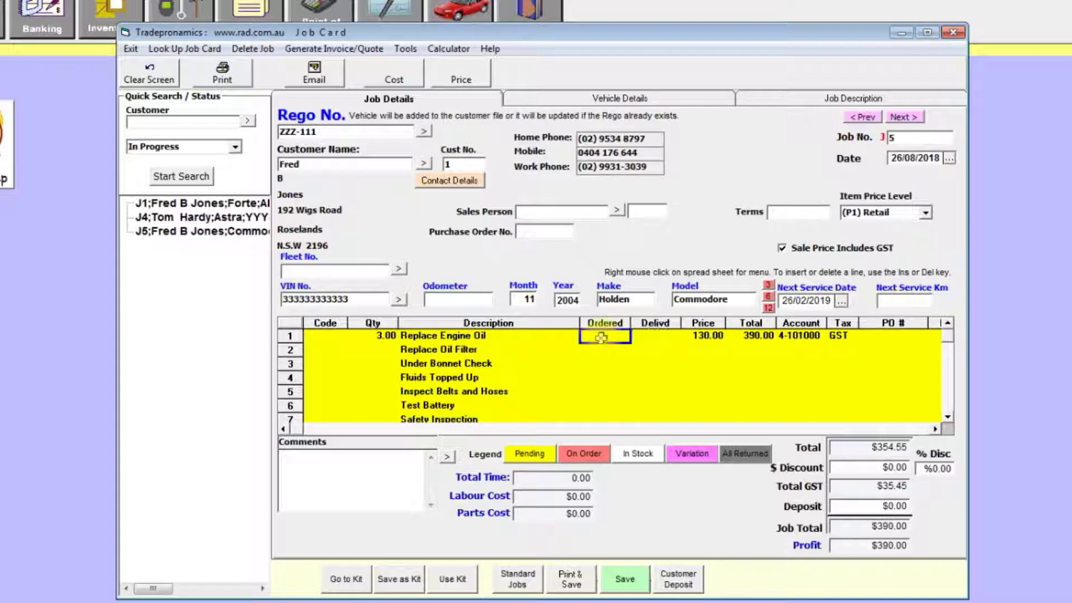
pyautogui.click(660, 335)
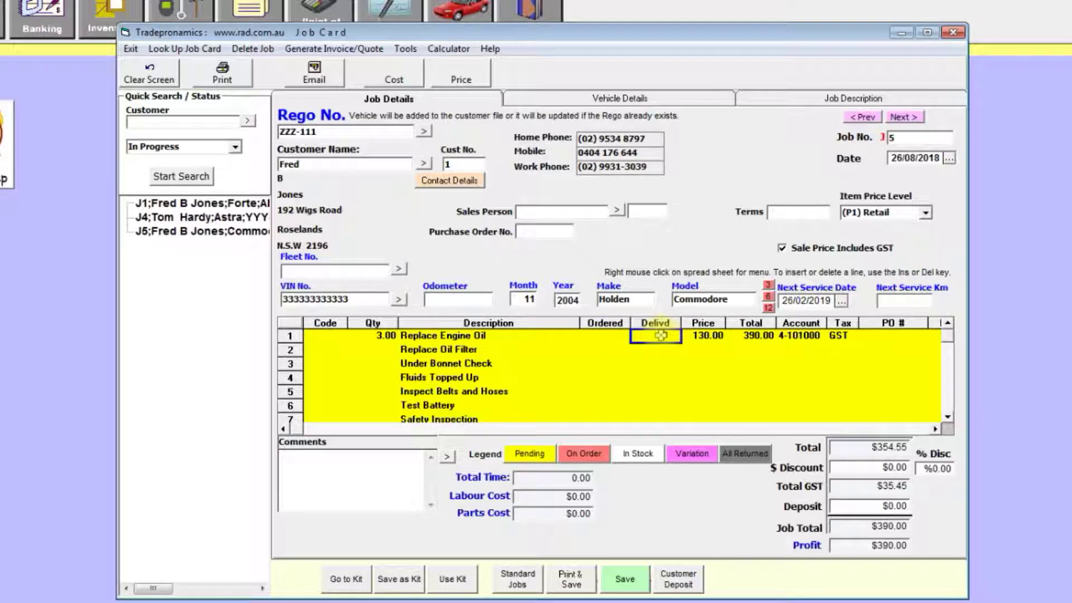
pyautogui.click(598, 340)
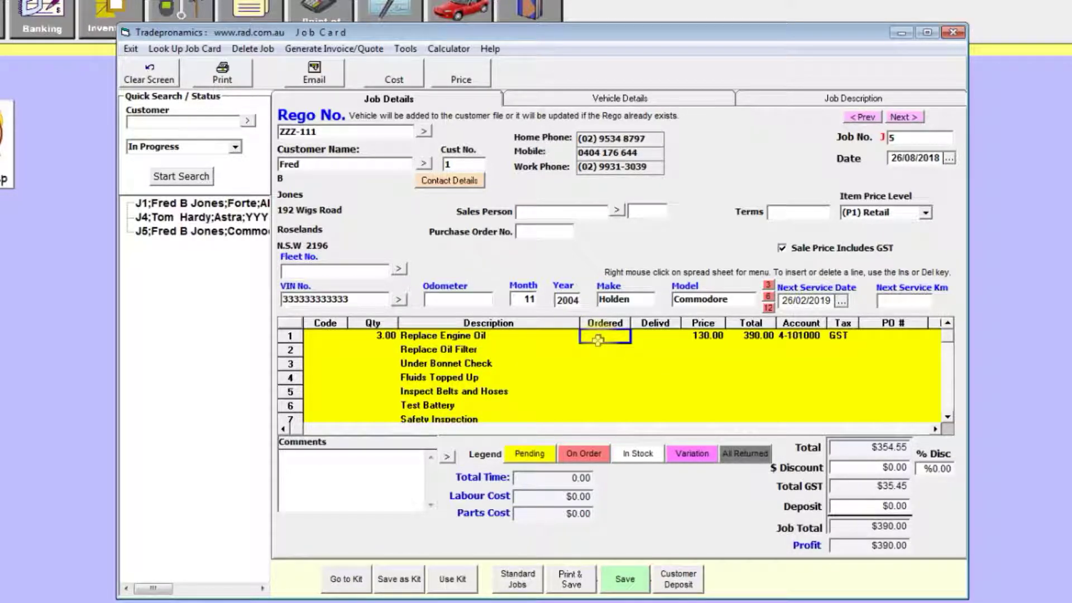
pyautogui.click(659, 335)
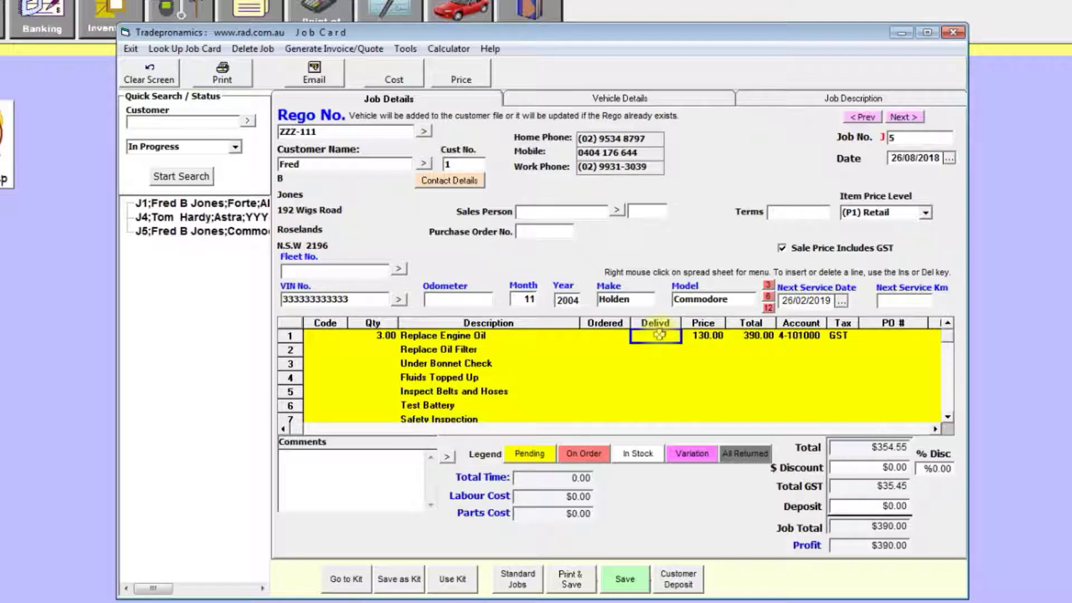
pyautogui.click(898, 336)
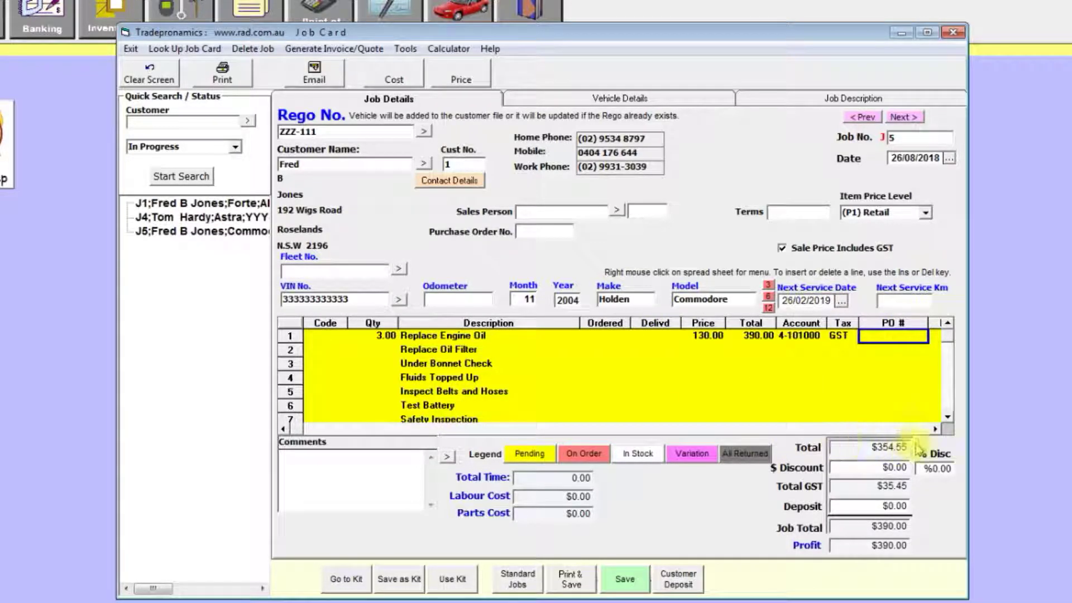
pyautogui.press('Tab')
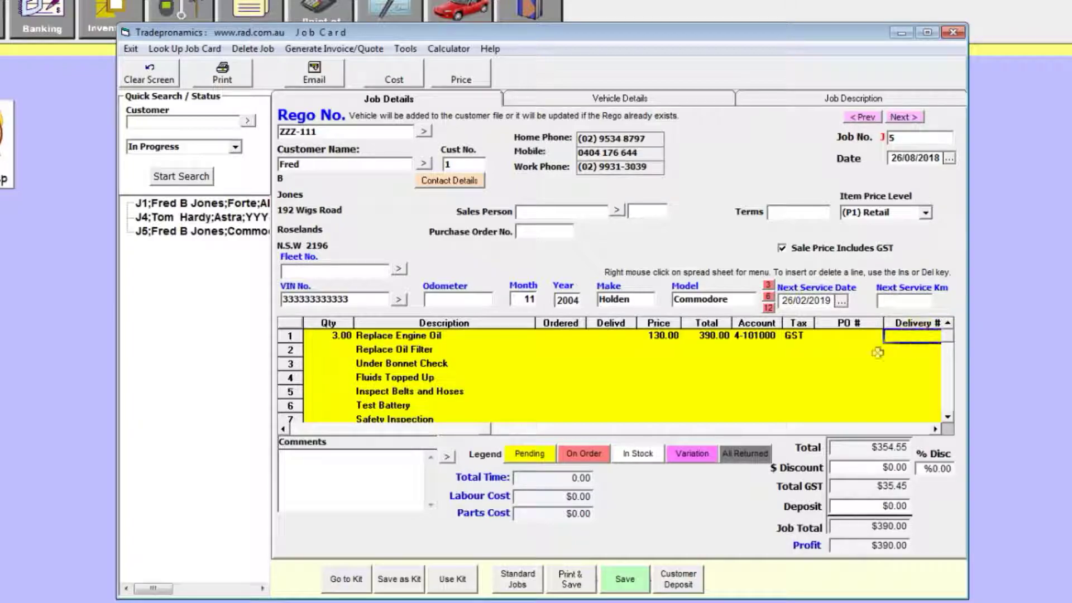
pyautogui.click(283, 429)
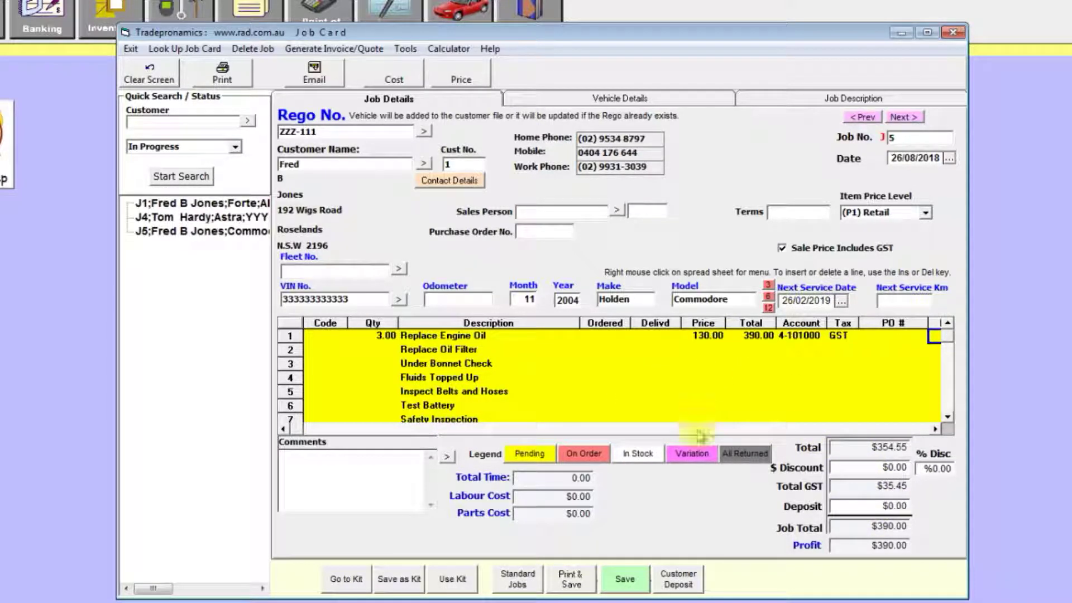
# Generate invoice 31 from job J5, confirming the job is finished and saving changes
pyautogui.click(331, 51)
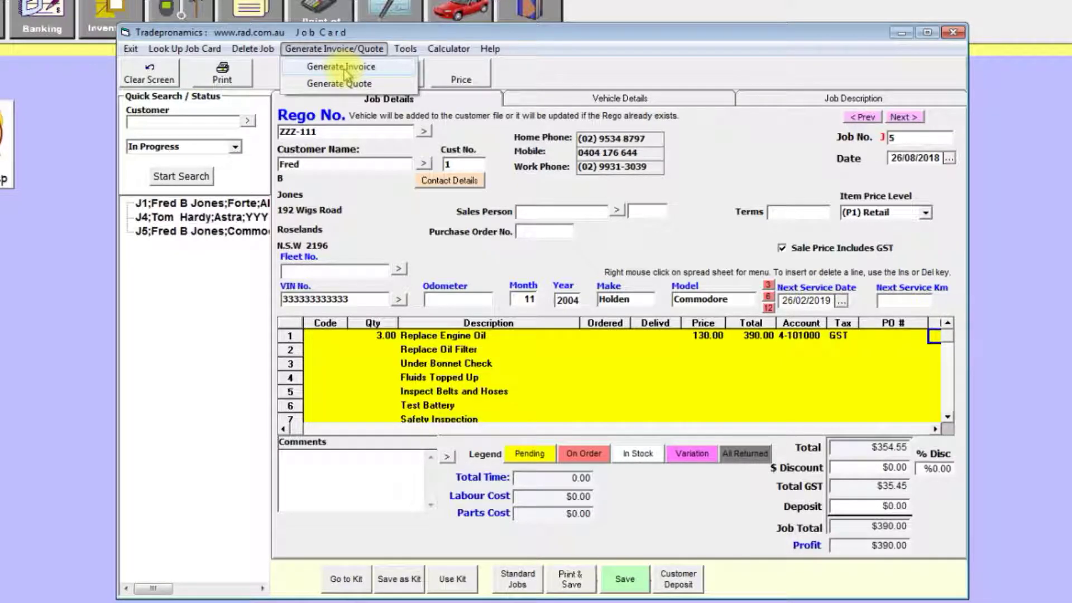
pyautogui.click(345, 69)
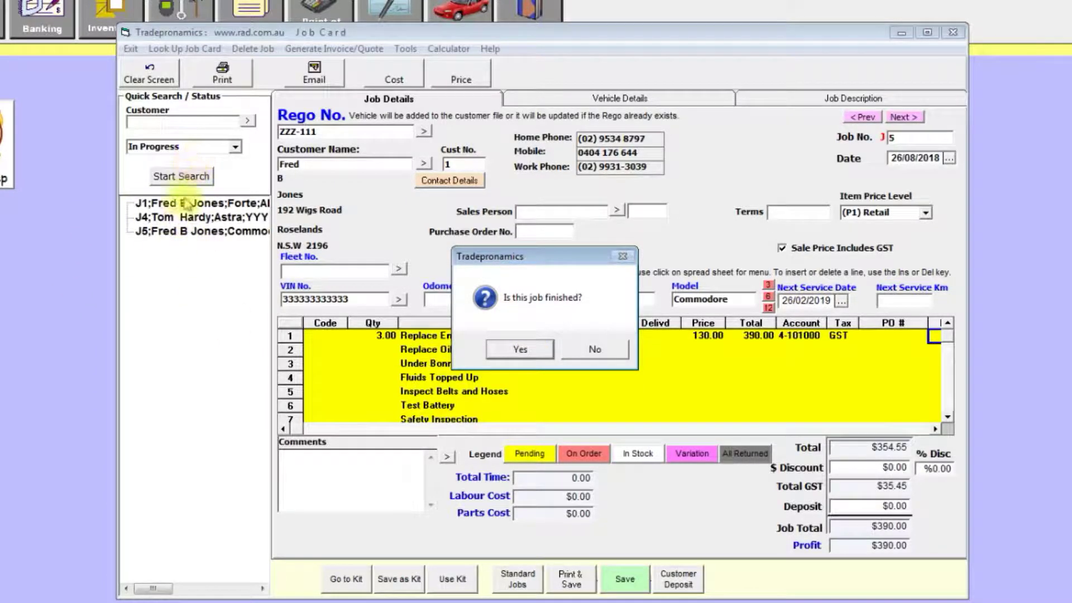
pyautogui.click(523, 352)
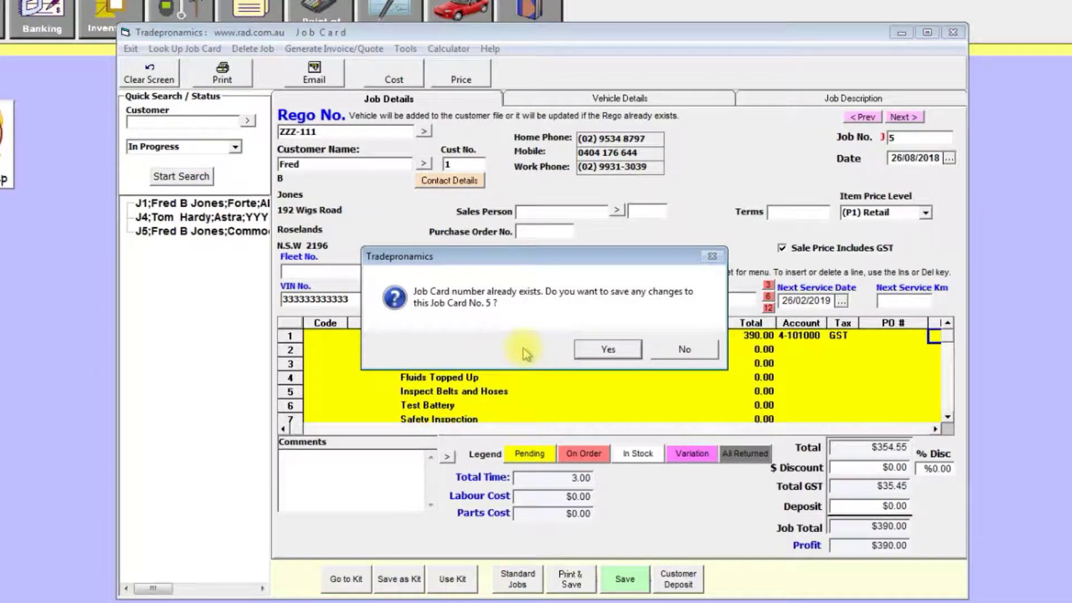
pyautogui.click(605, 350)
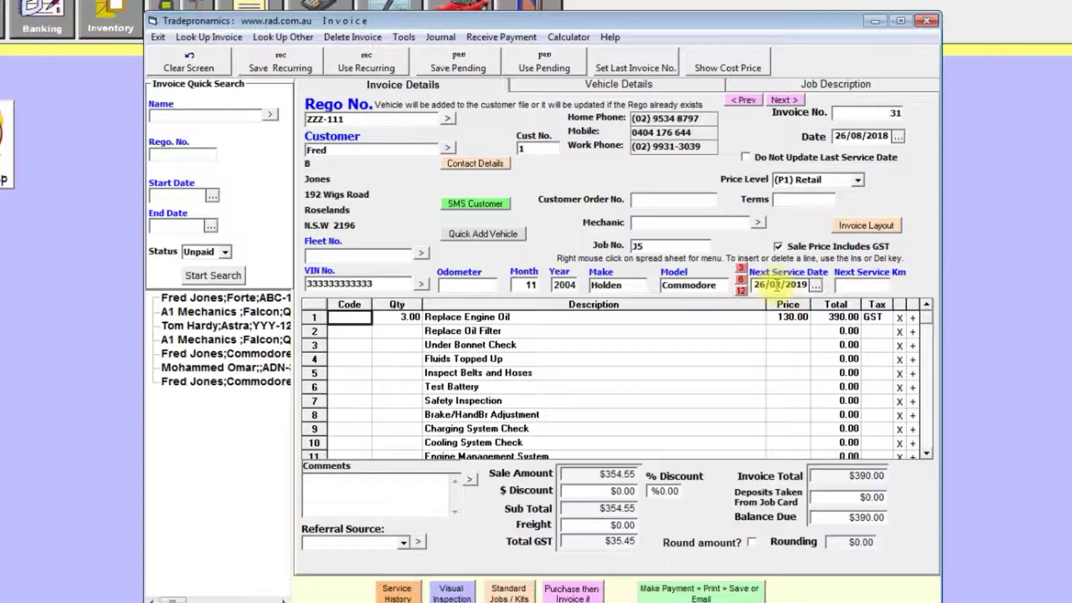
# Review invoice 31's Vehicle Details and Job Description tabs, then return to Invoice Details
pyautogui.click(621, 86)
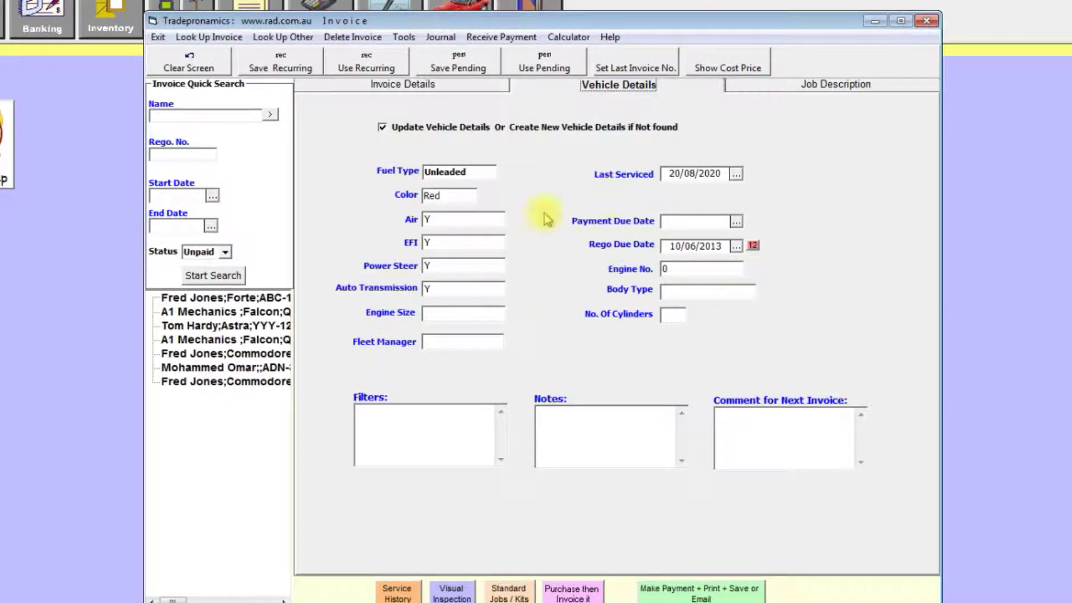
pyautogui.click(814, 88)
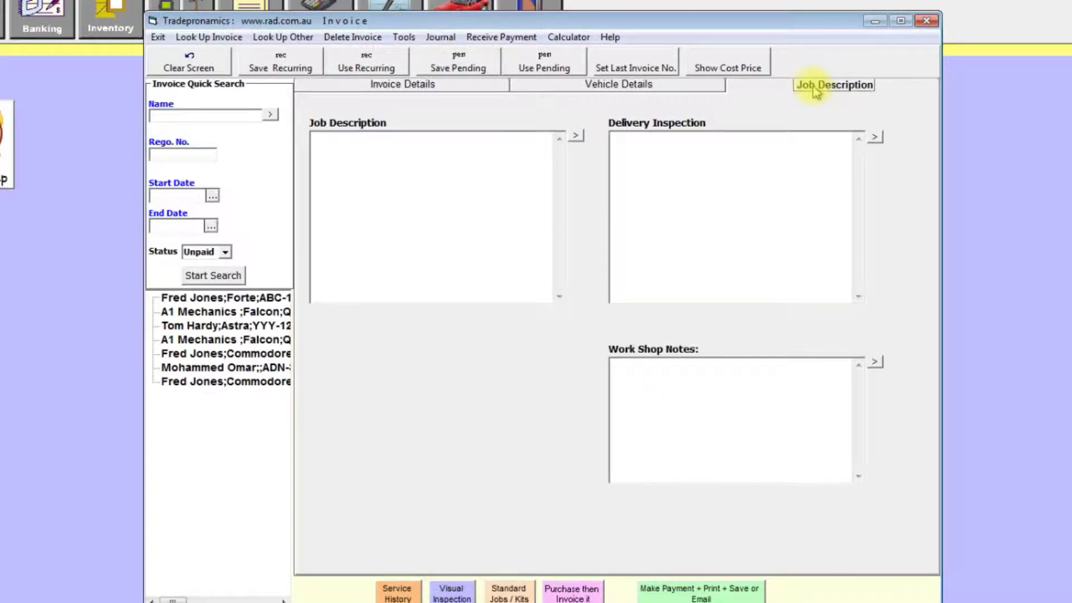
pyautogui.click(637, 148)
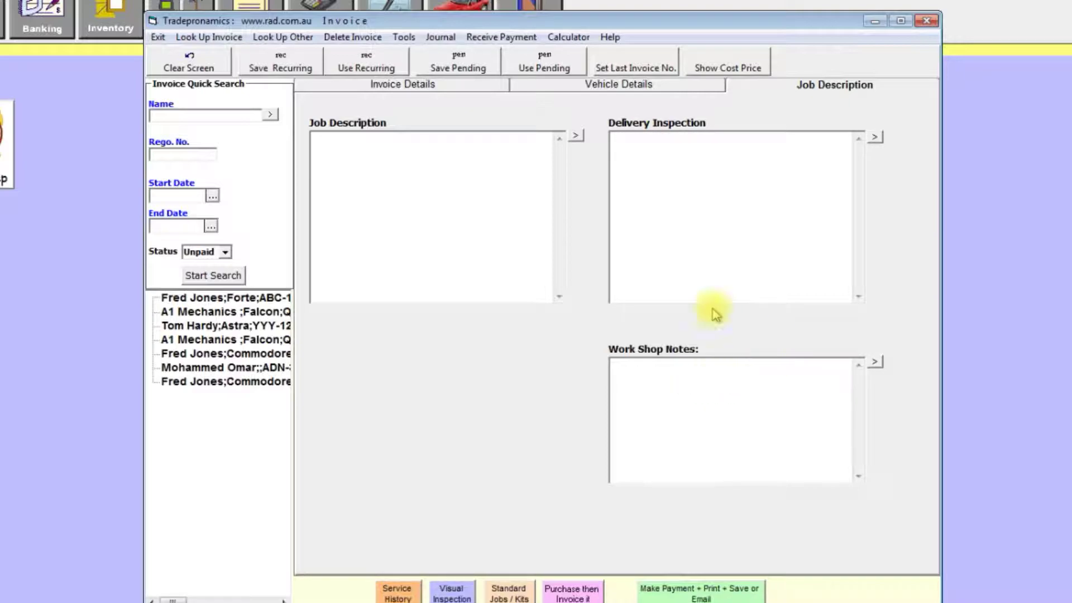
pyautogui.click(438, 87)
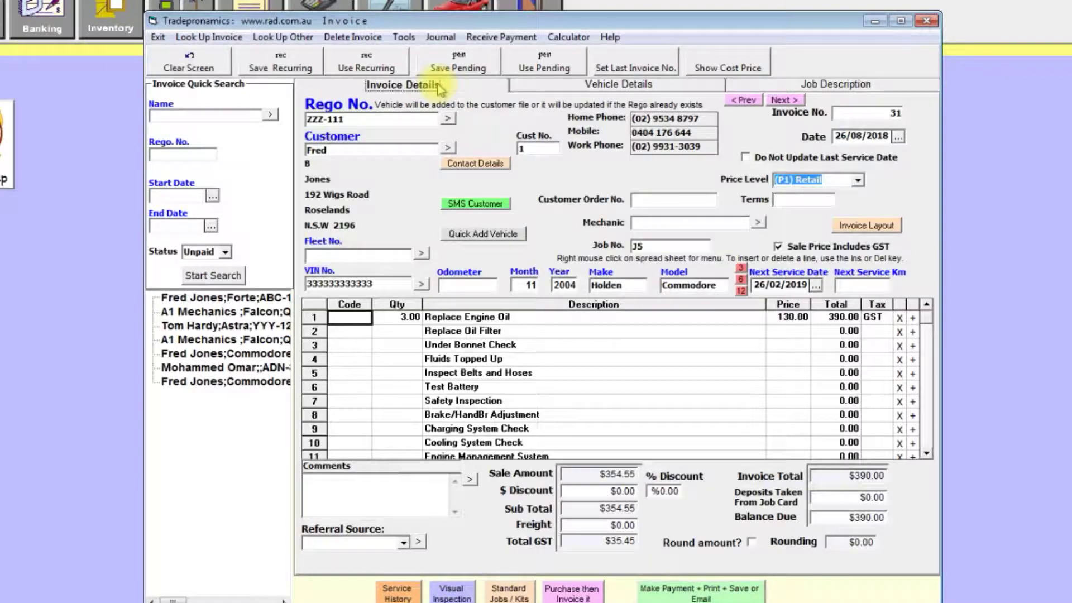
# Record a $90 cash and $100 Visa payment on invoice 31 and save, leaving $200 due
pyautogui.click(700, 597)
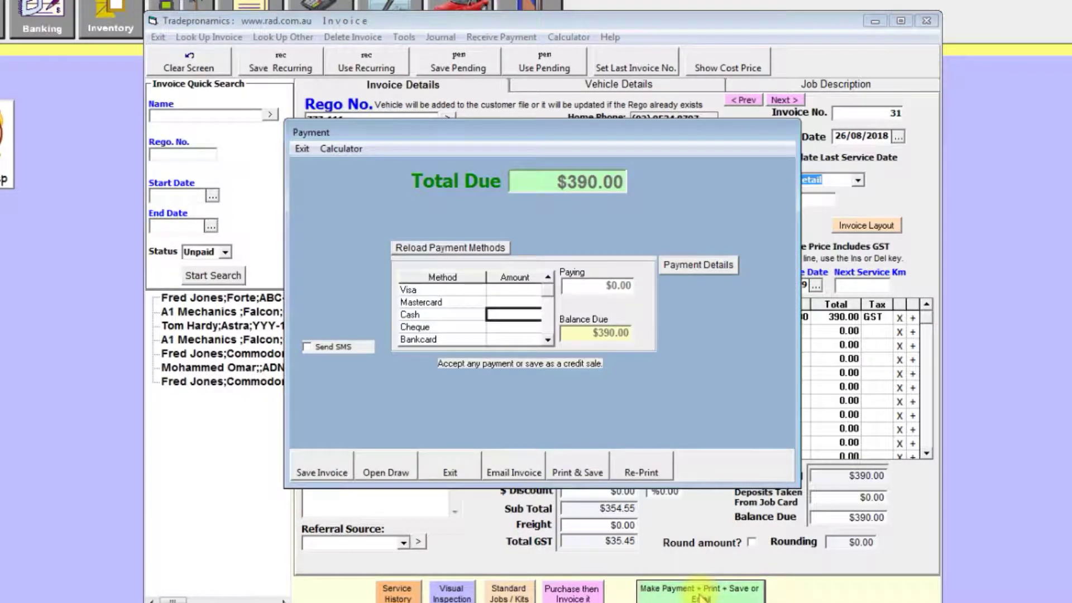
pyautogui.click(502, 320)
pyautogui.write('90')
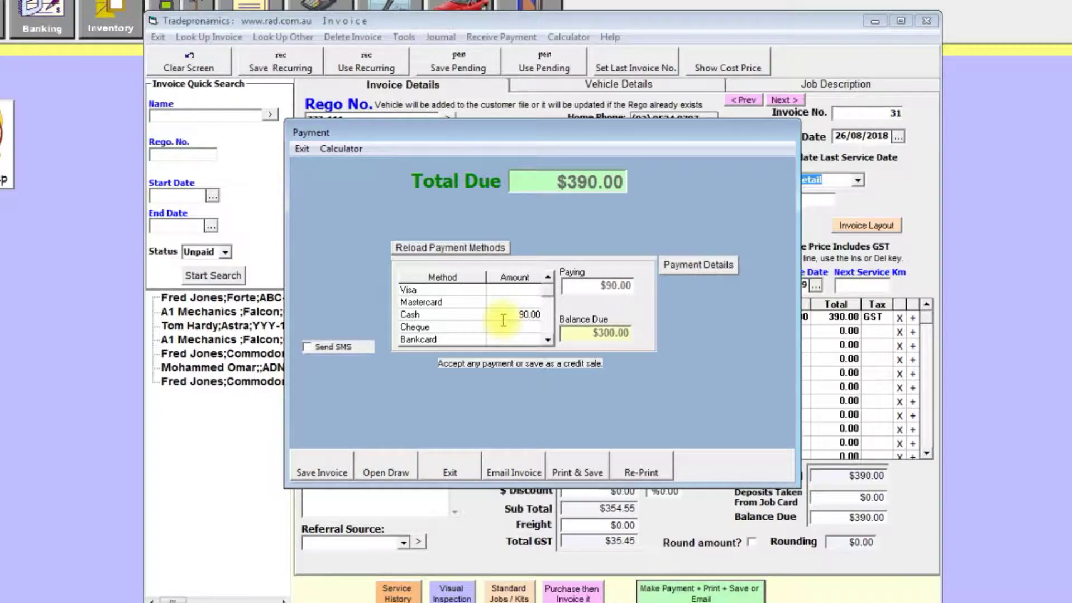
pyautogui.click(507, 288)
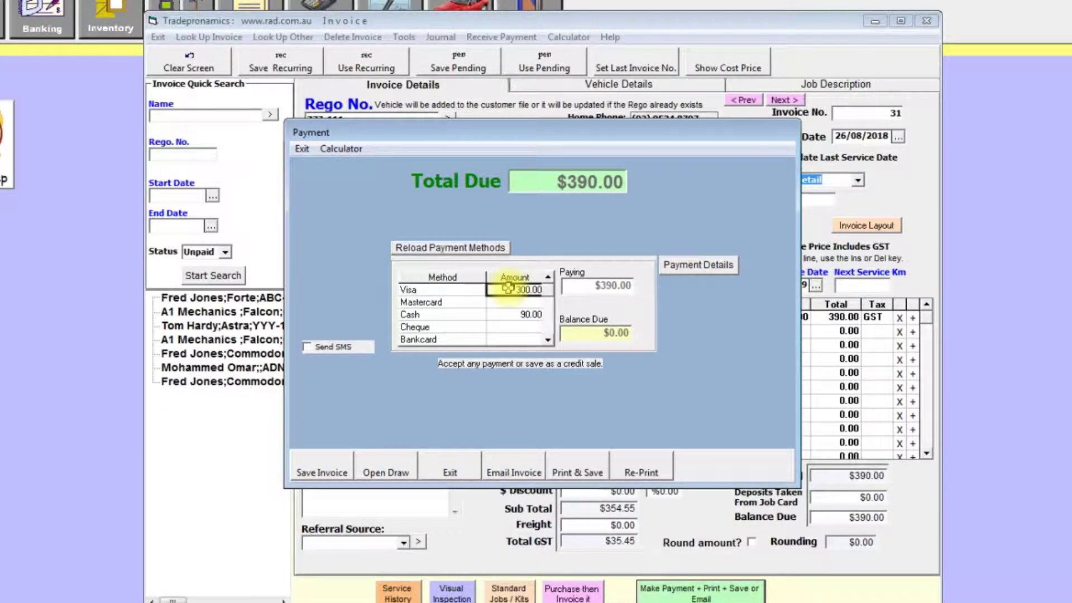
pyautogui.write('1')
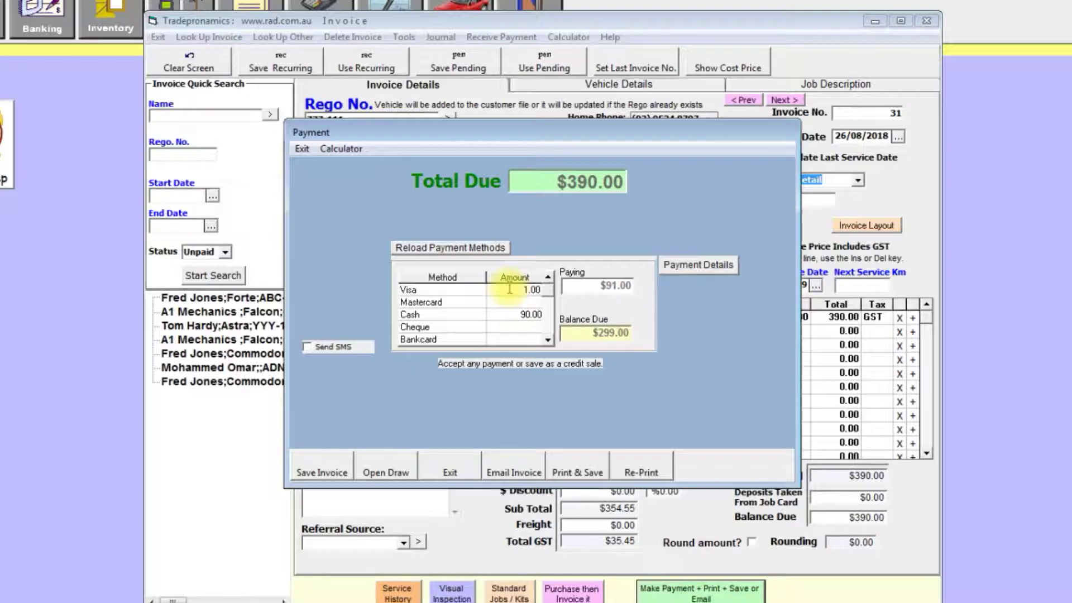
pyautogui.write('00')
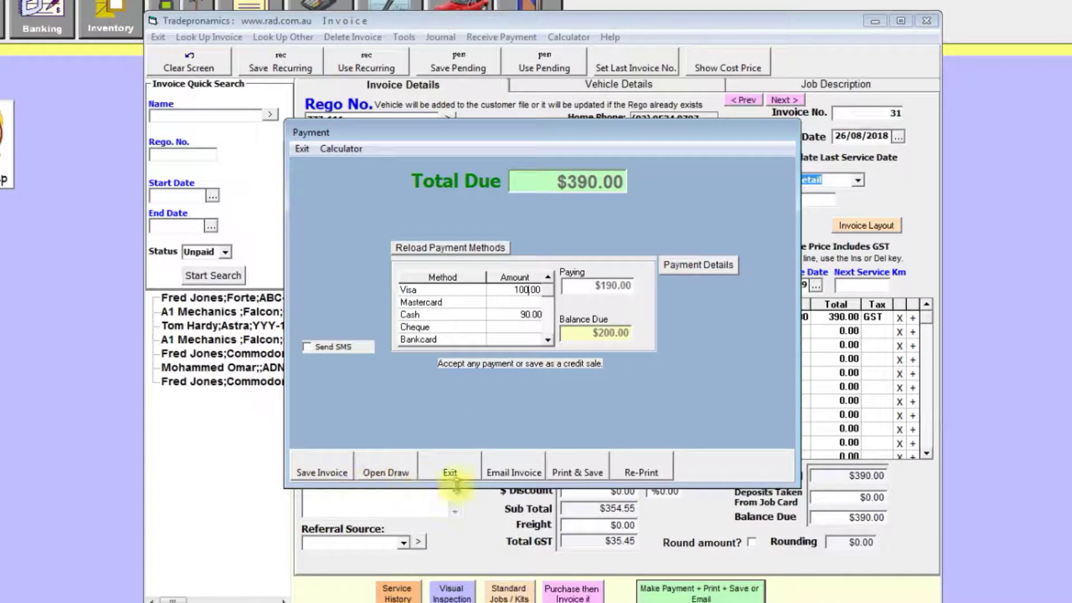
pyautogui.click(320, 468)
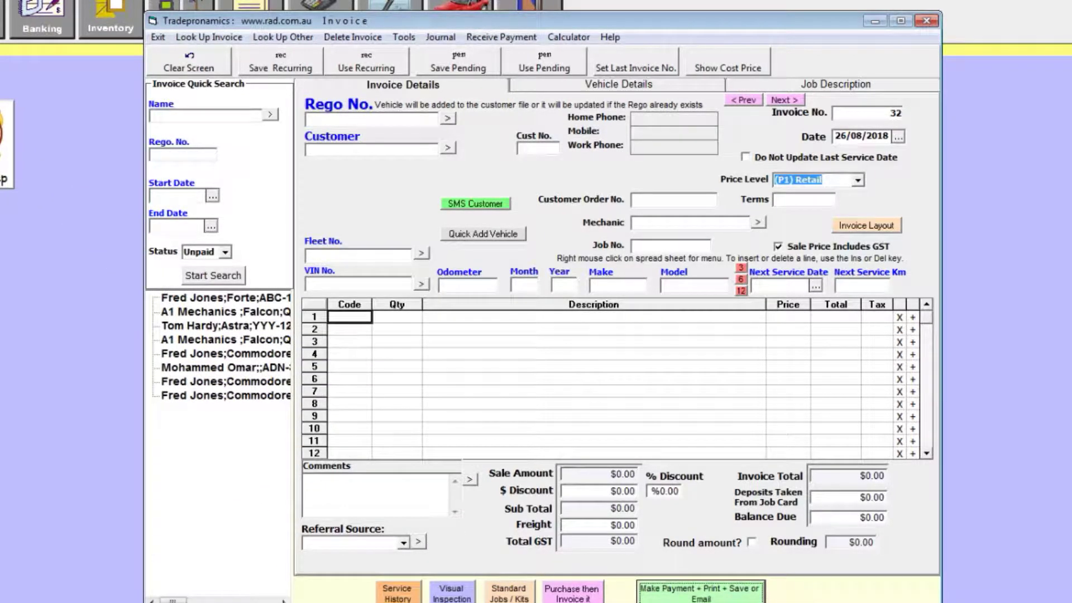
# Close the invoice and bookings windows and start a new Keep Time timecard for 26/08/2018
pyautogui.click(158, 36)
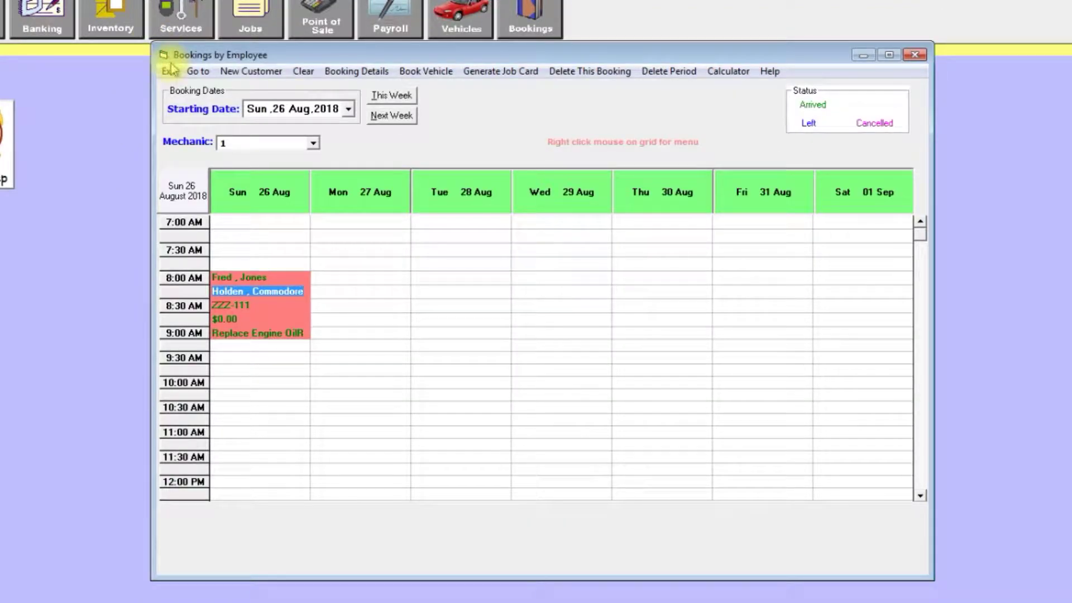
pyautogui.click(171, 76)
pyautogui.click(5, 143)
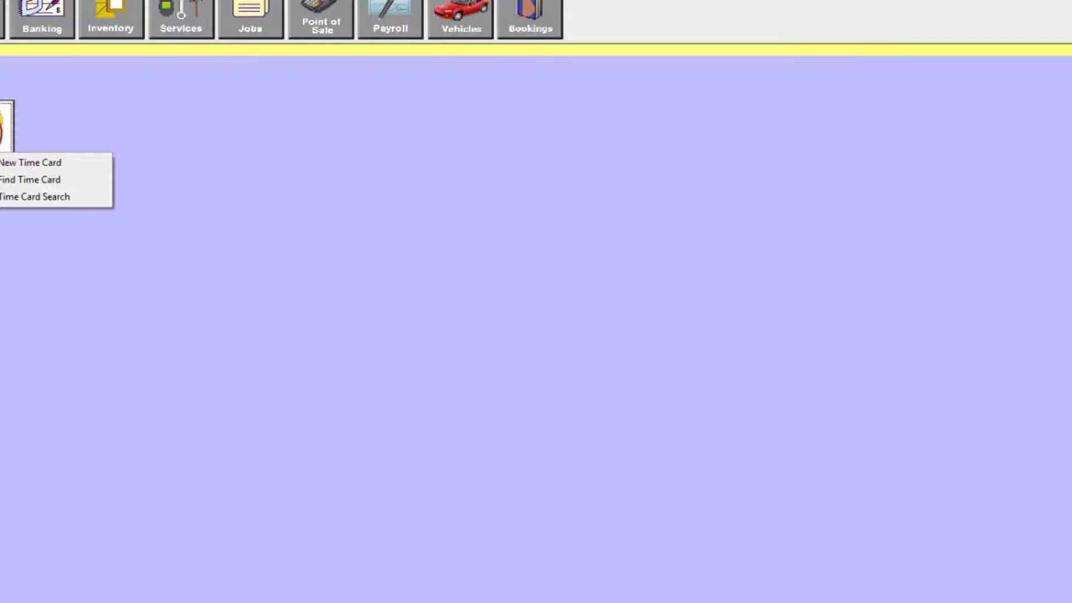
pyautogui.click(45, 168)
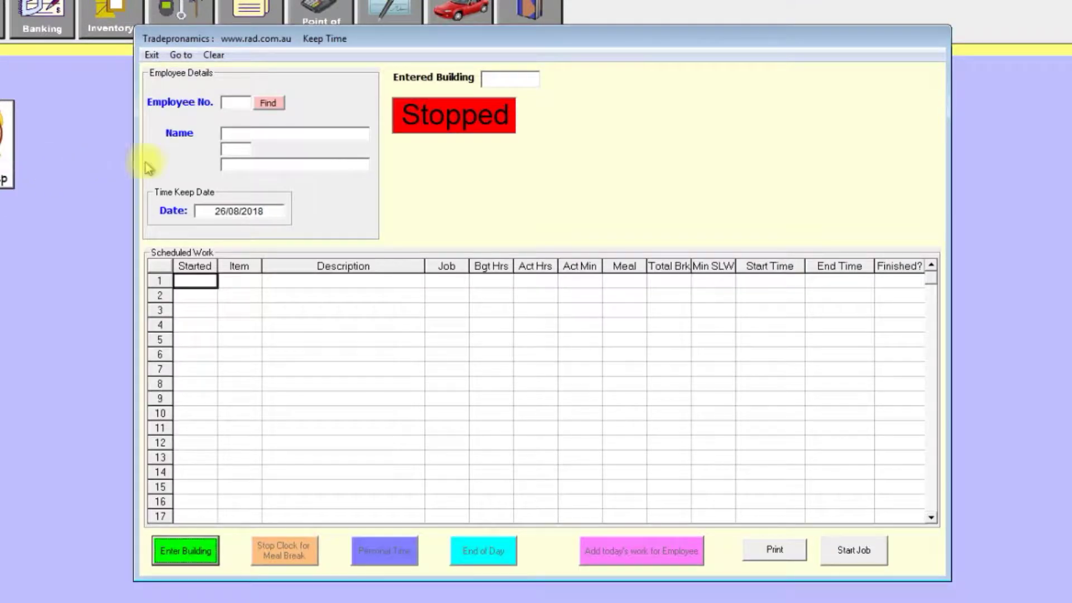
# Load employee 1 from the Employee List and clock them into the building at 2:38:27 AM
pyautogui.click(269, 104)
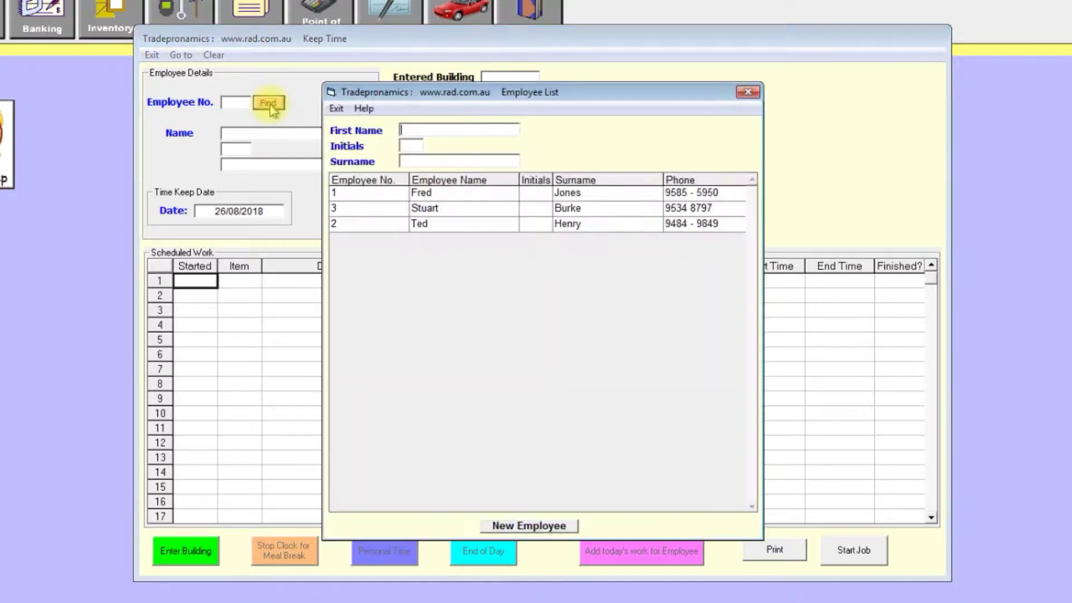
pyautogui.doubleClick(428, 195)
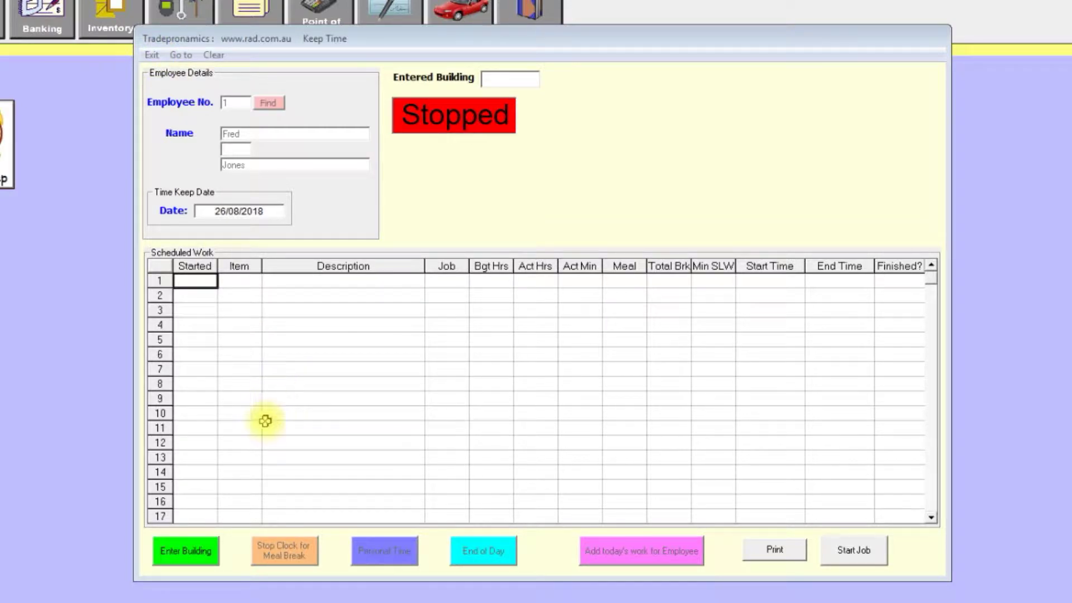
pyautogui.click(199, 559)
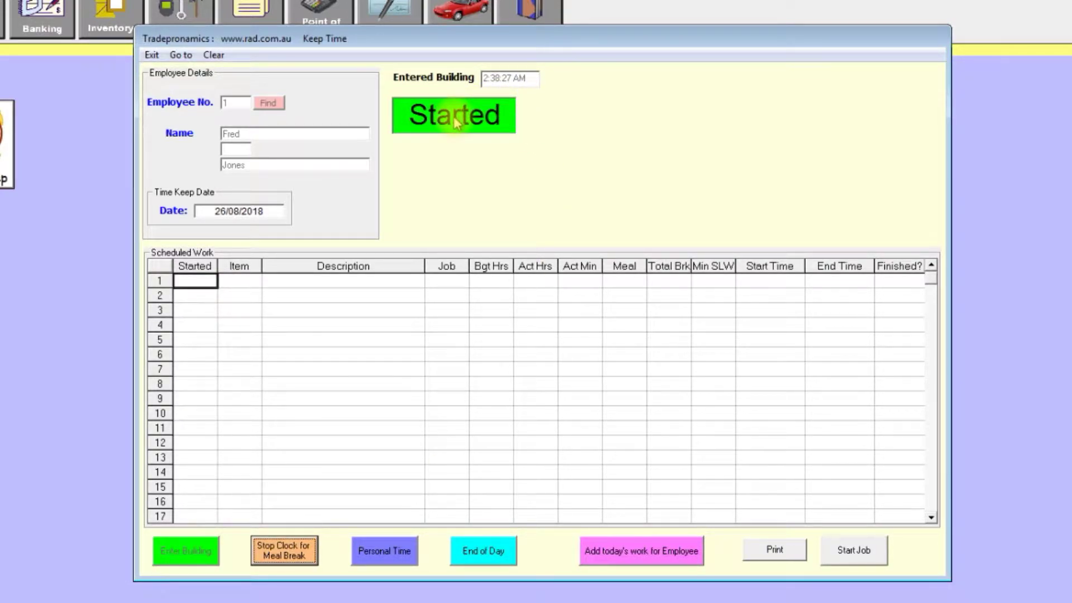
# Add today's scheduled engine-oil service jobs for employee 1 and start the first ULTIMATE SERVICE job
pyautogui.click(633, 560)
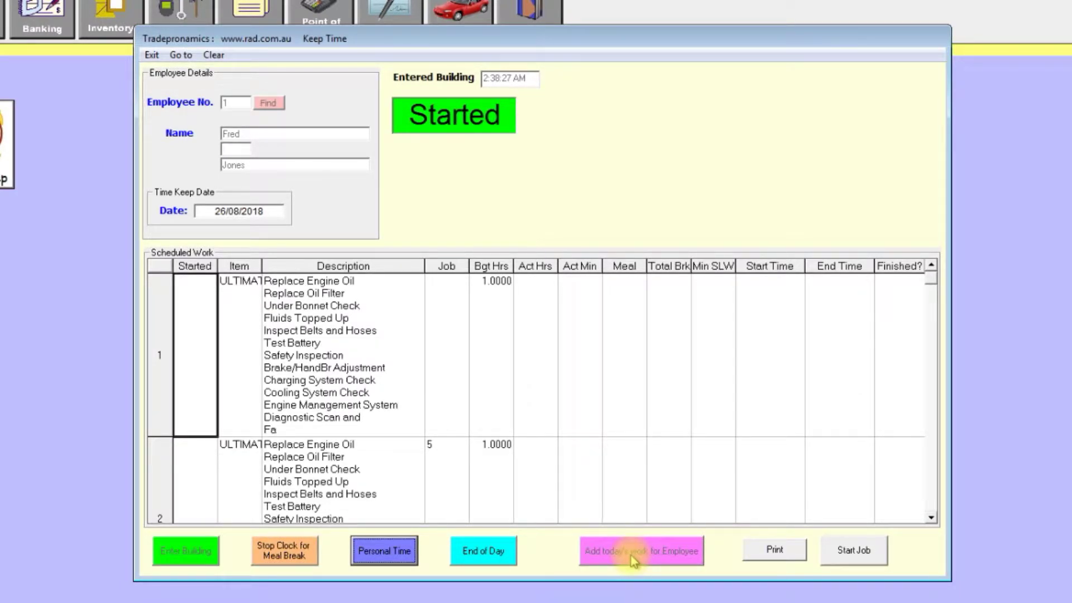
pyautogui.click(205, 319)
pyautogui.click(843, 550)
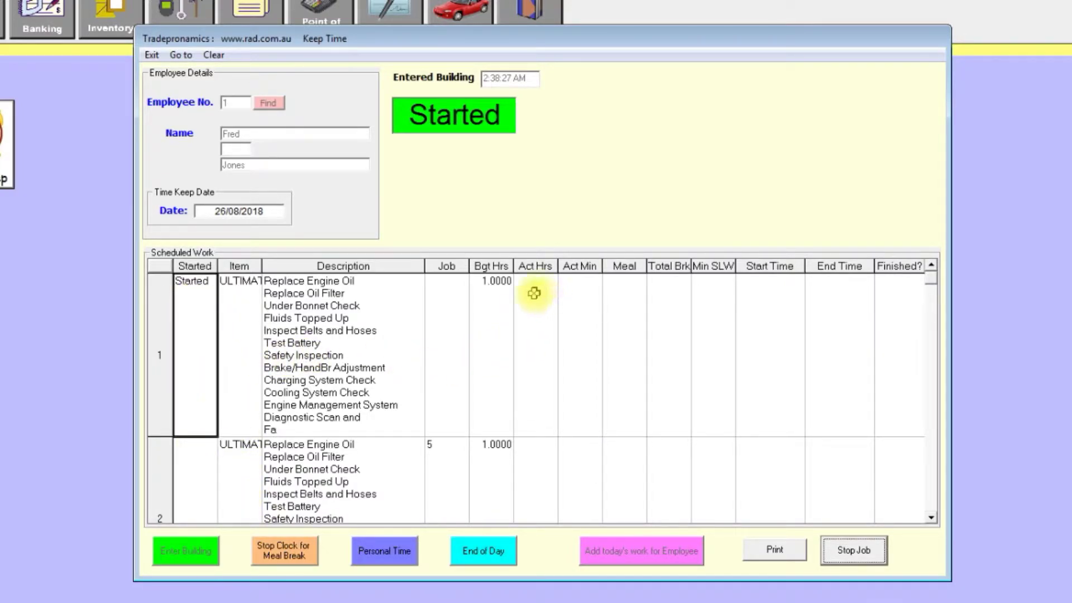
# End the first job at 2:39:31 AM with 1 actual minute, take and finish a meal break, then start personal time
pyautogui.click(584, 280)
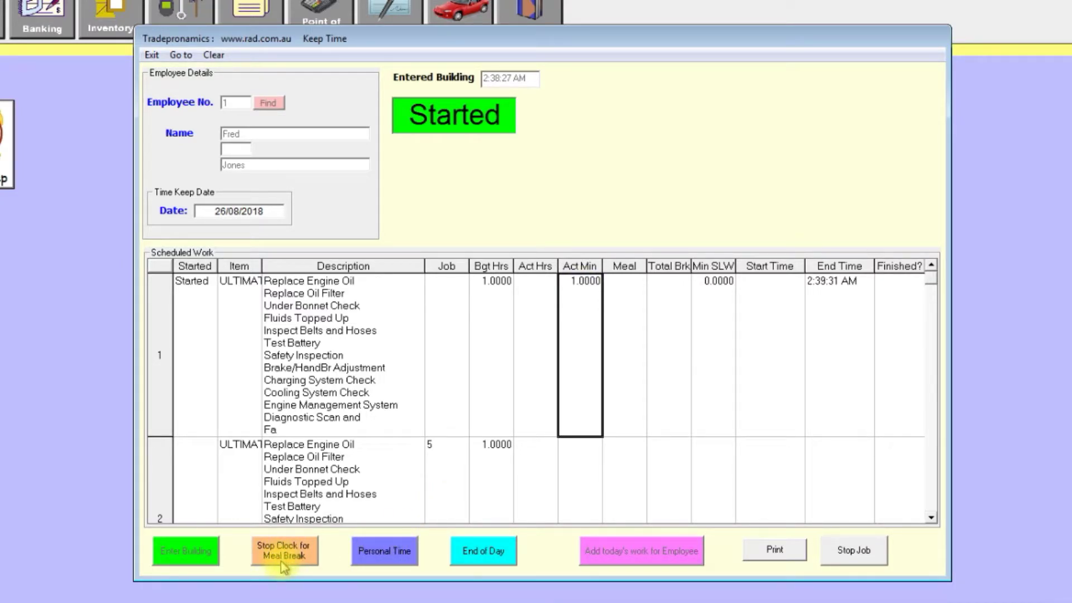
pyautogui.click(628, 281)
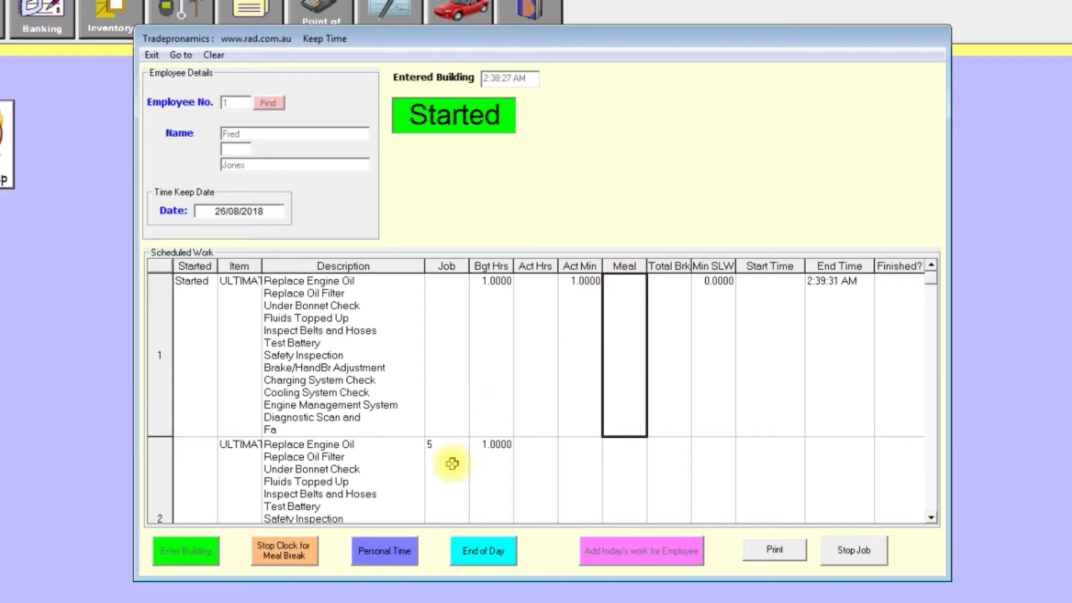
pyautogui.click(279, 552)
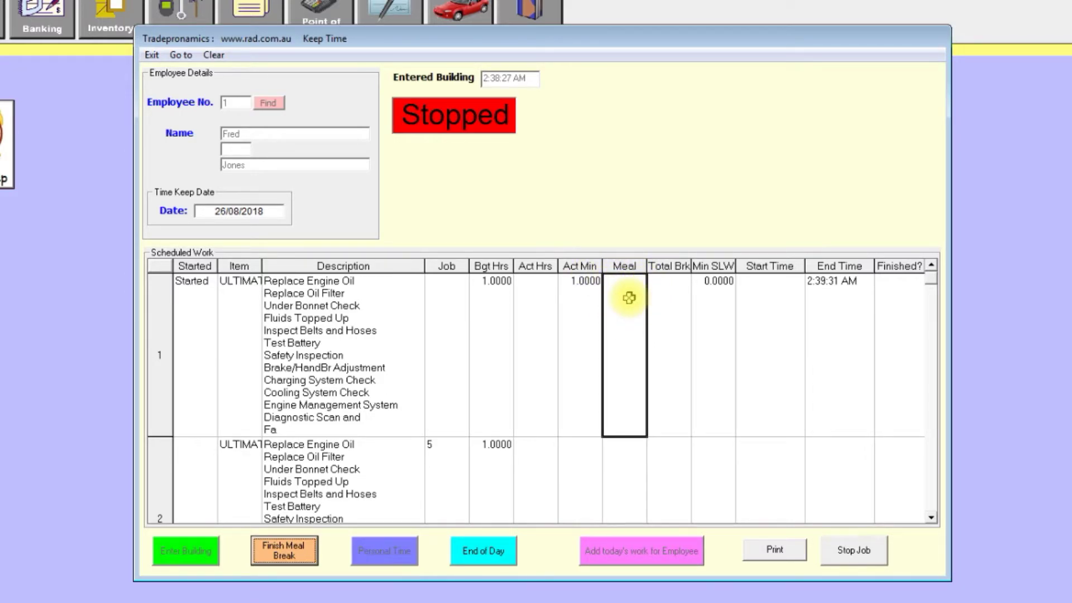
pyautogui.click(286, 555)
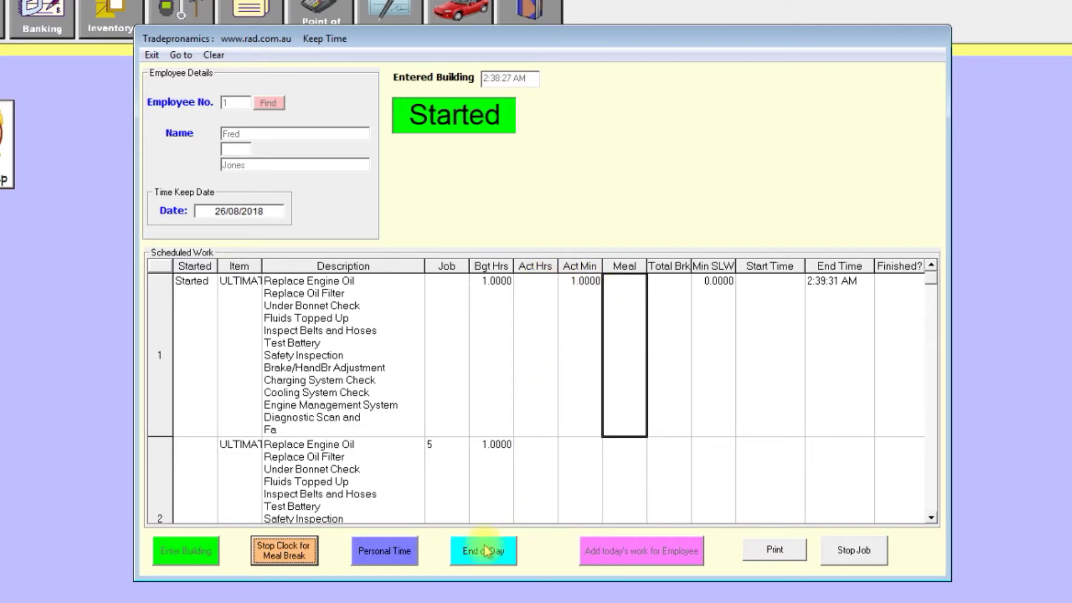
pyautogui.click(385, 555)
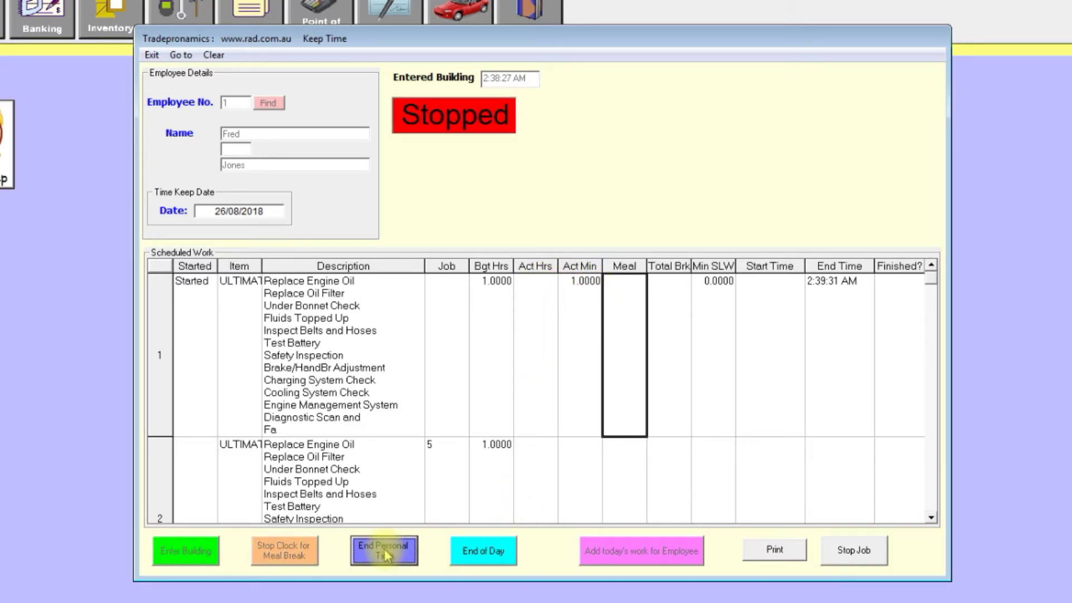